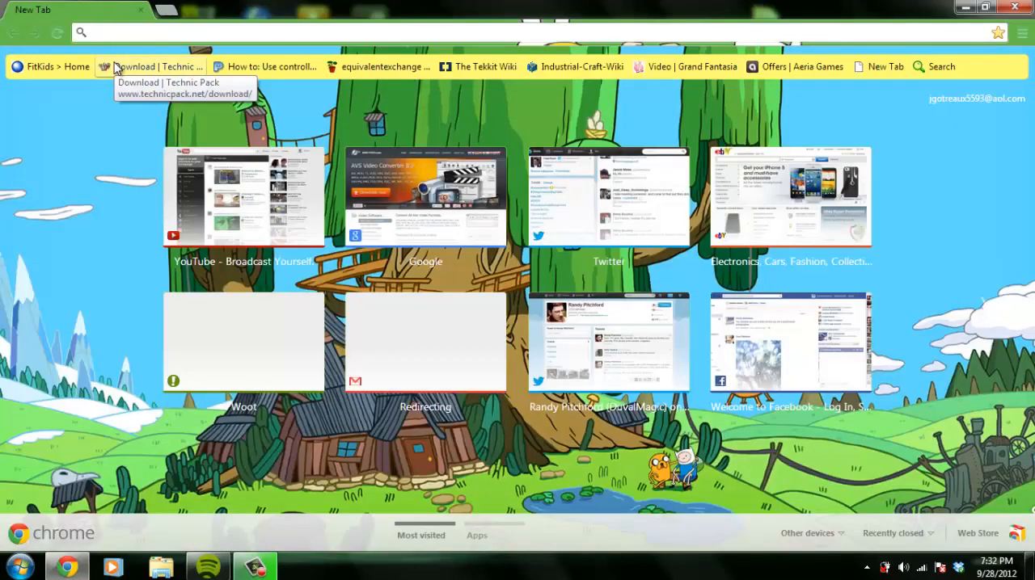
type("technic")
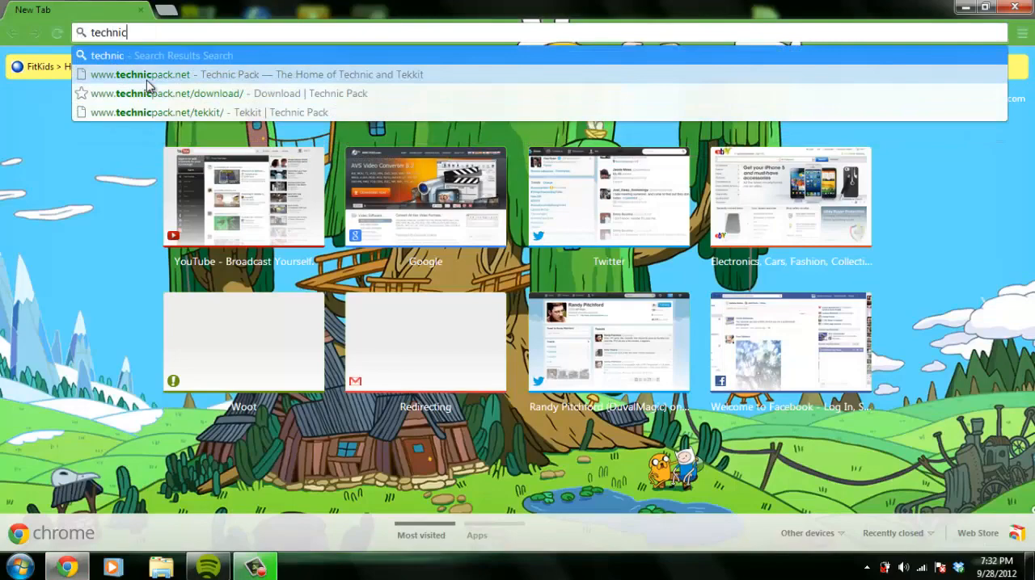
key("Down")
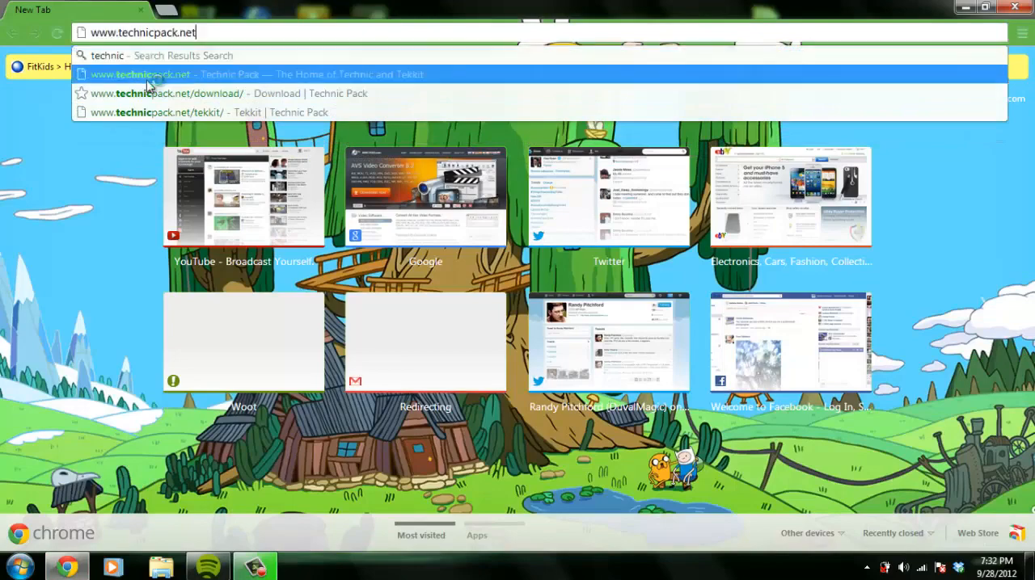
key("Return")
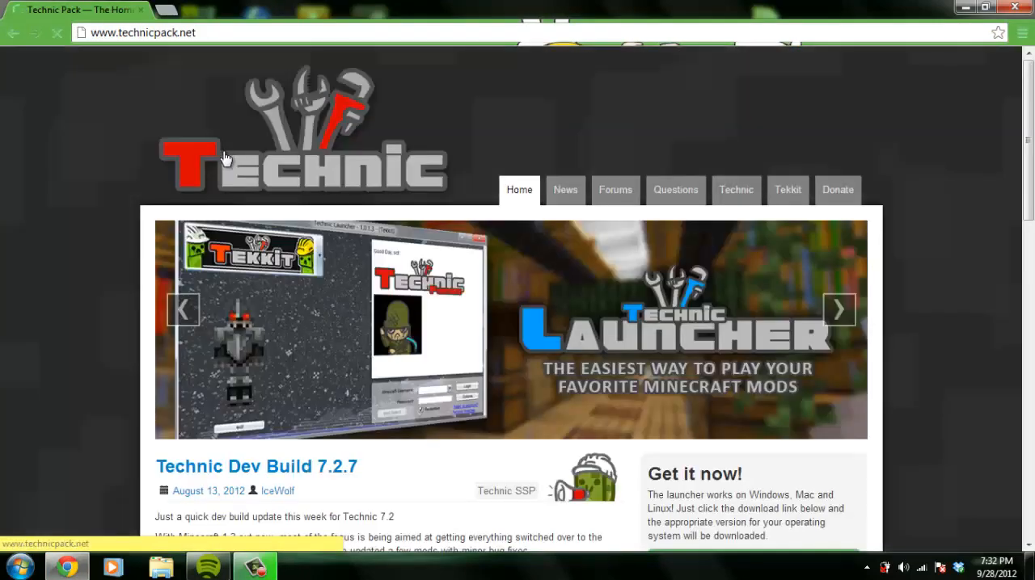
scroll(227, 162, "down", 3)
scroll(224, 162, "down", 2)
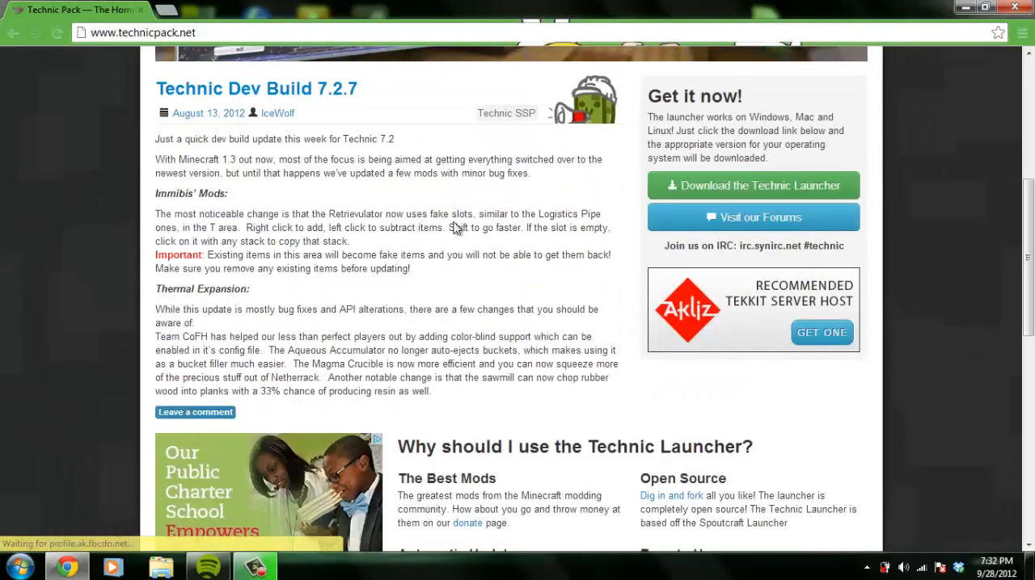
scroll(534, 210, "up", 2)
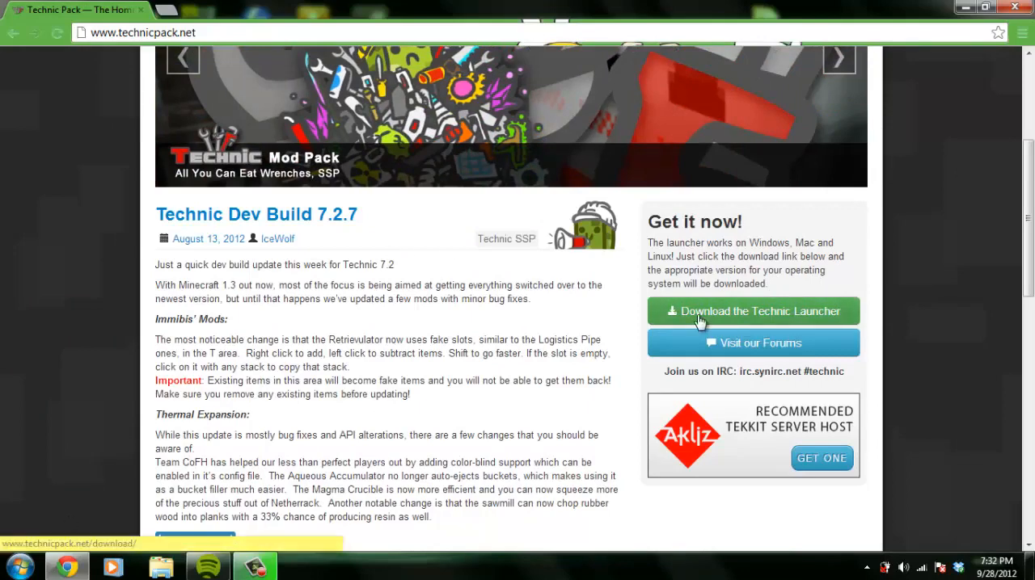
scroll(521, 162, "up", 3)
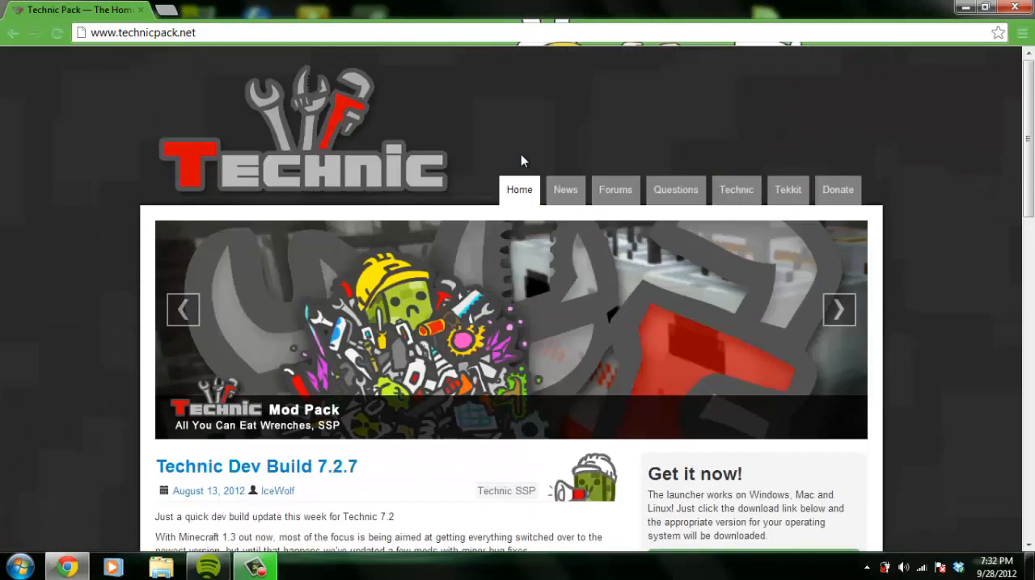
scroll(652, 205, "down", 5)
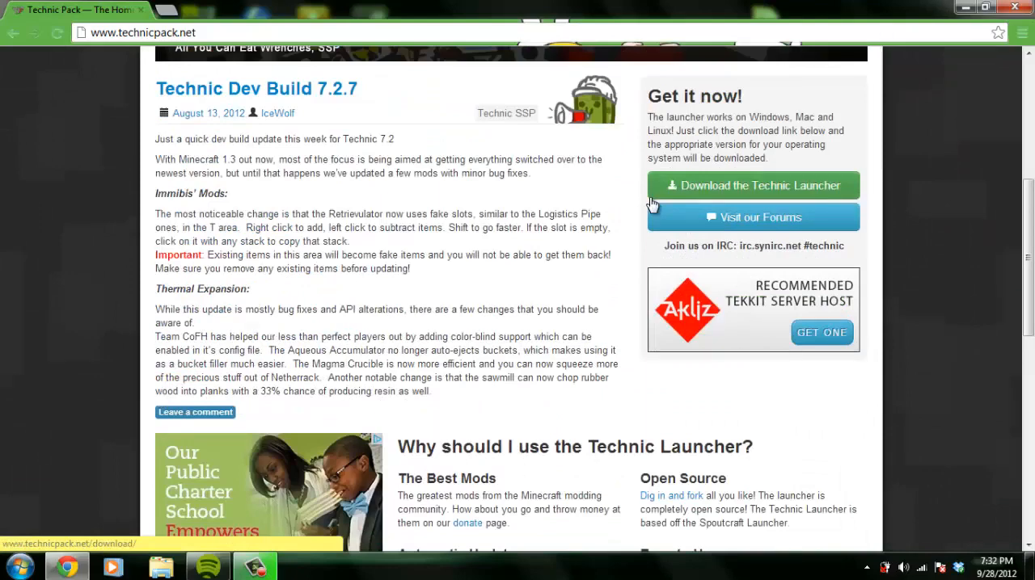
scroll(652, 204, "up", 2)
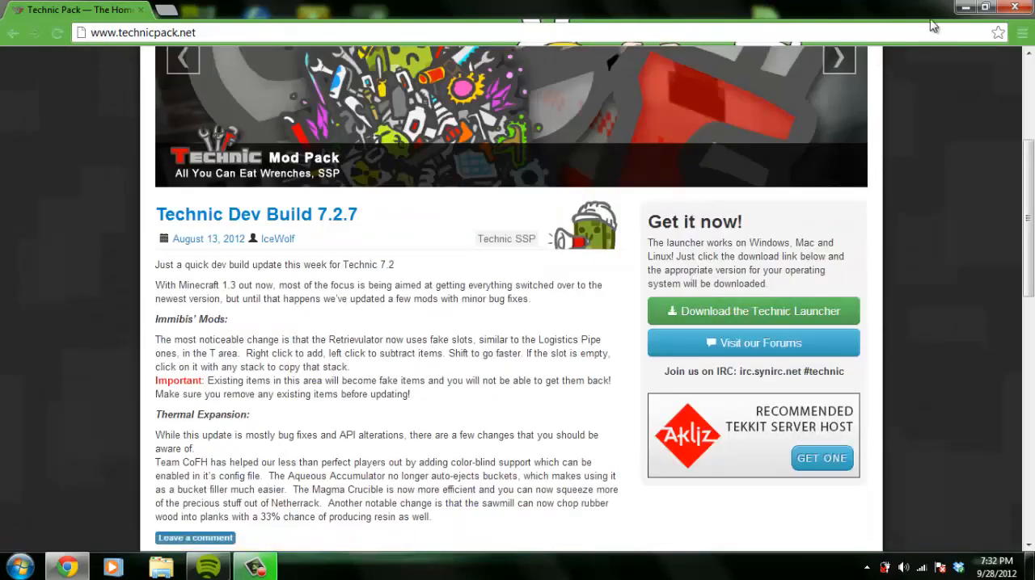
Open the Technic Launcher from the desktop, look through its modpack list with Tekkit kept selected, and close it
left_click(965, 7)
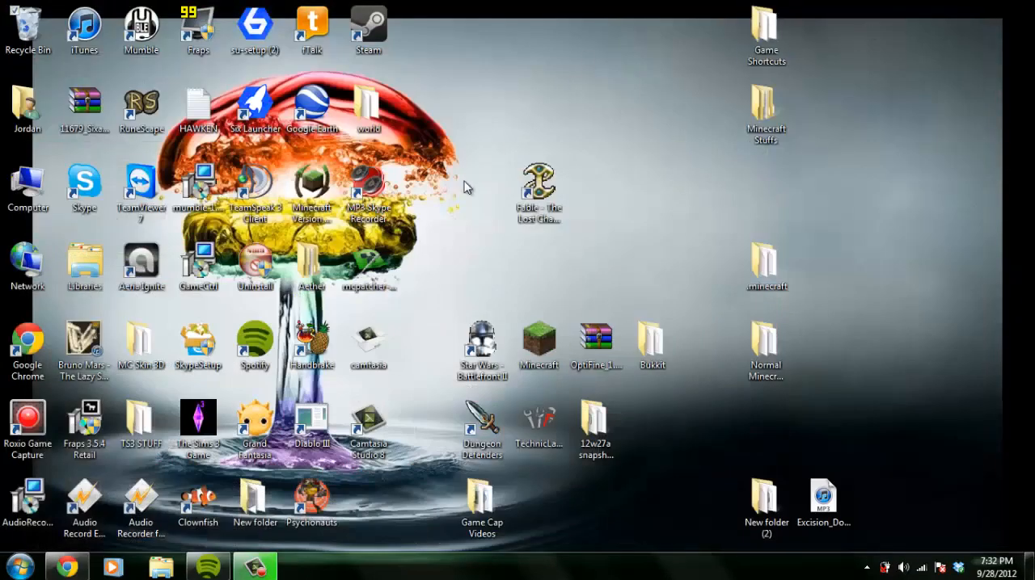
double_click(540, 428)
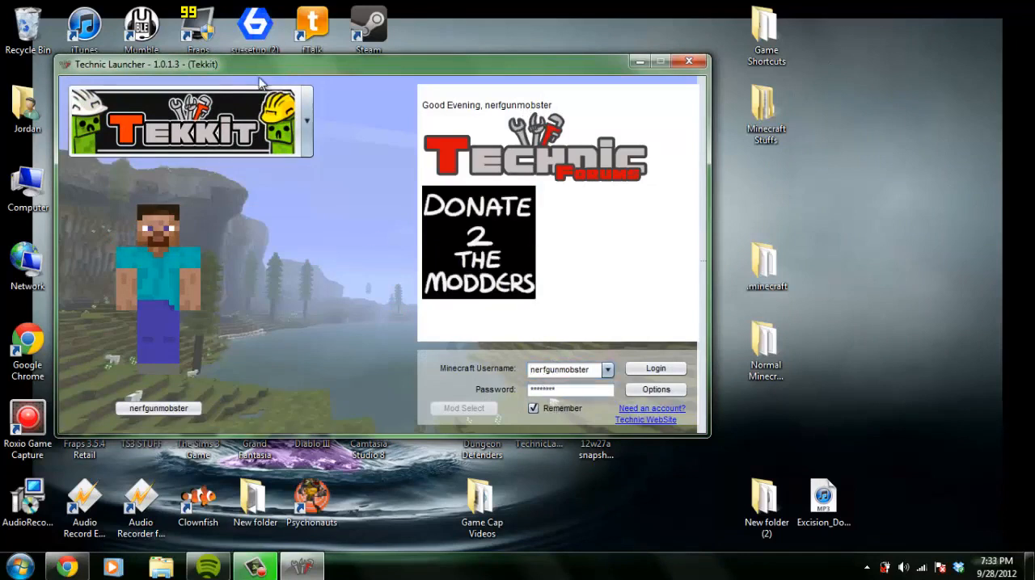
left_click(295, 121)
scroll(303, 197, "up", 2)
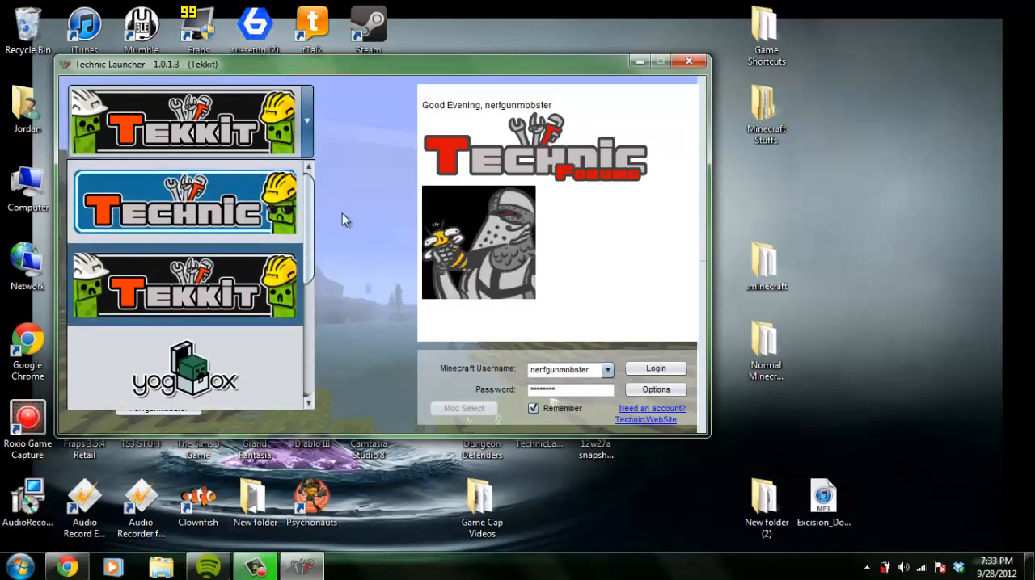
left_click(316, 220)
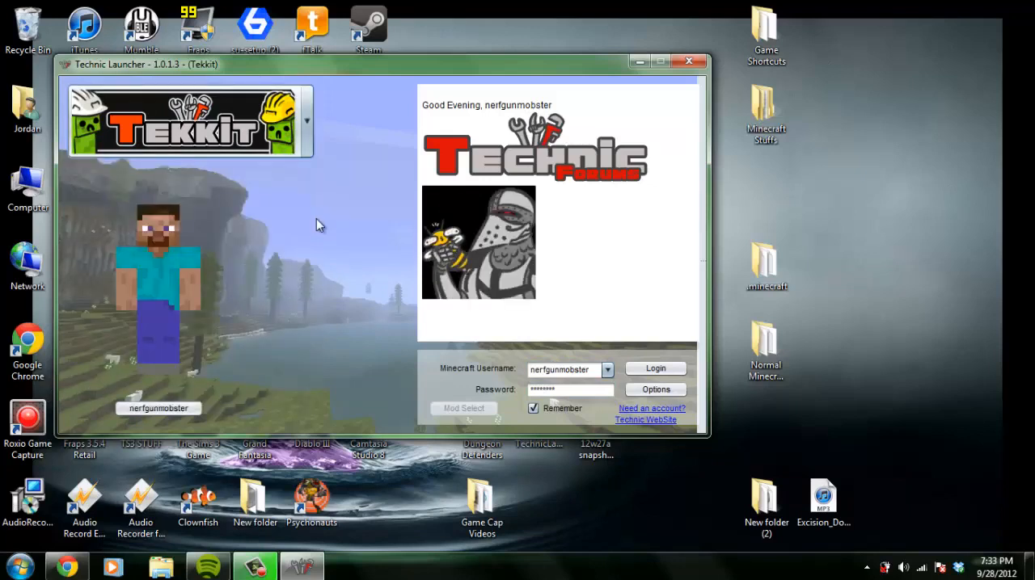
left_click(307, 149)
left_click_drag(309, 237, 307, 346)
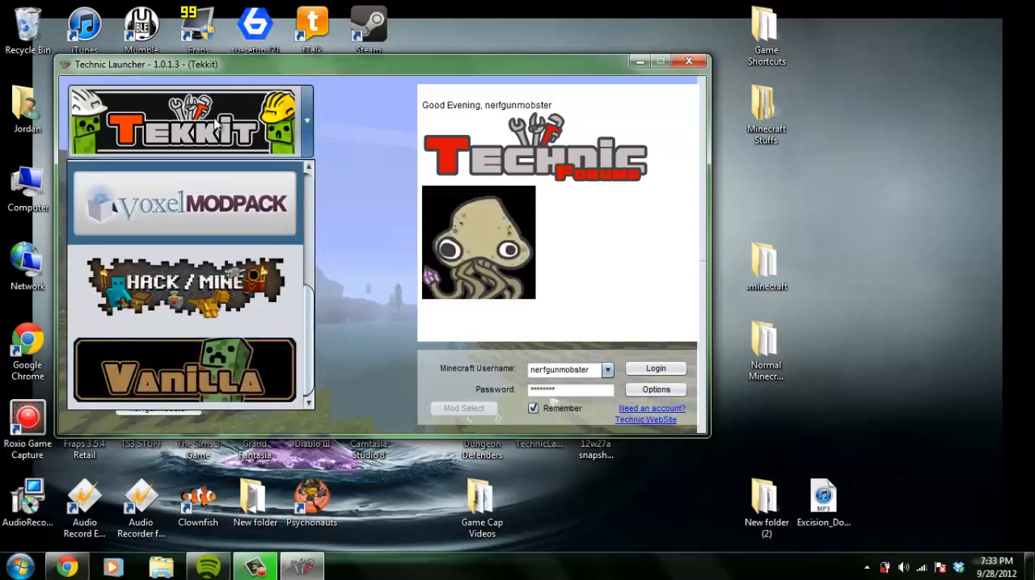
left_click(216, 127)
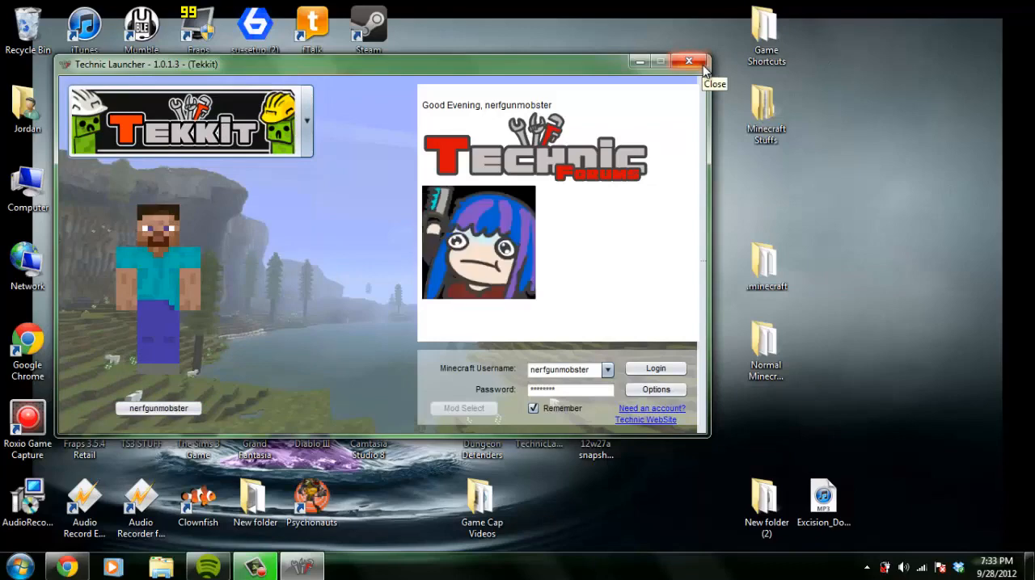
left_click_drag(549, 58, 660, 68)
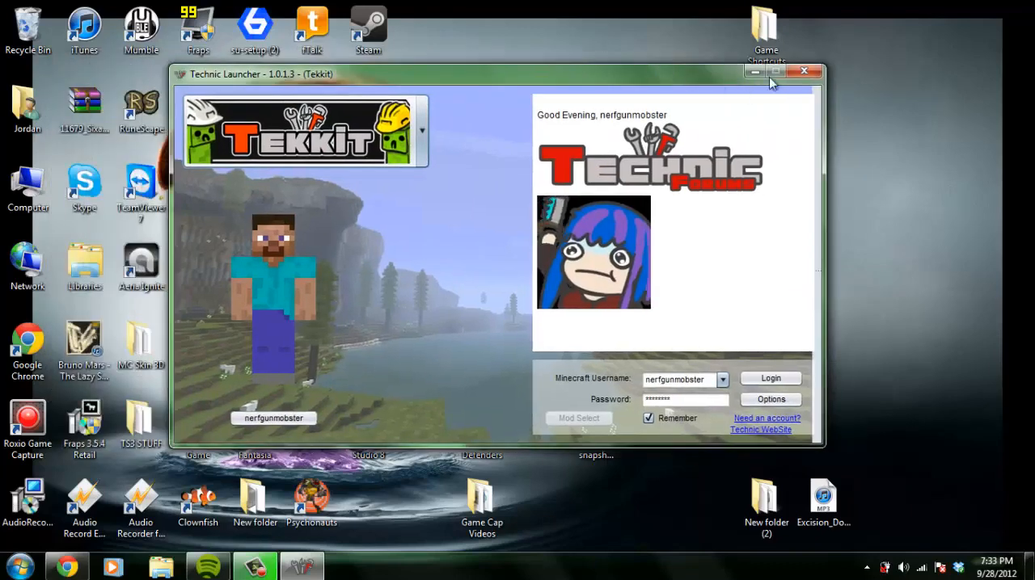
left_click(812, 67)
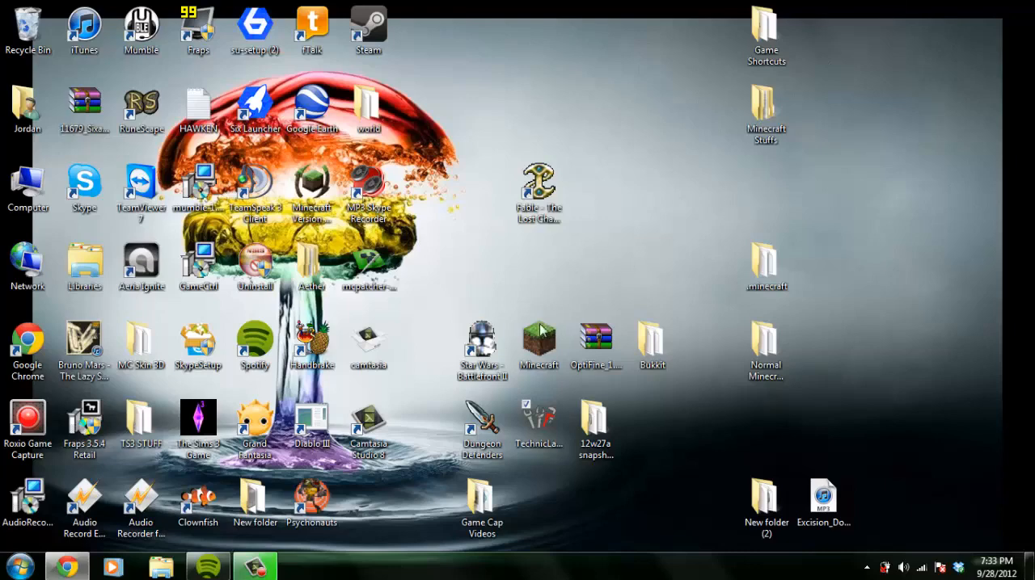
Switch back to Chrome and open the site's Tekkit page to locate the Tekkit Server 3.1.2 download
mouse_move(77, 571)
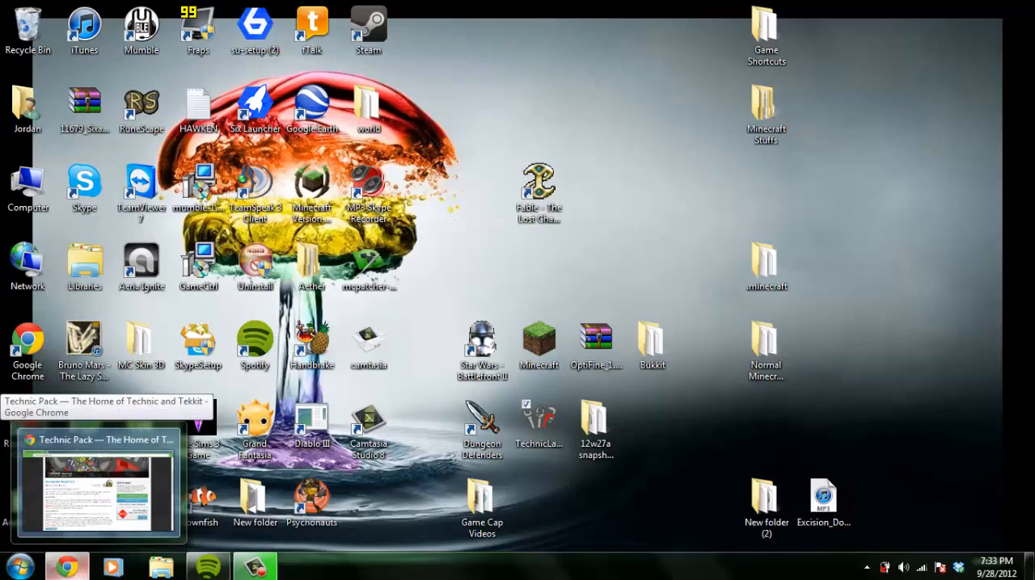
left_click(87, 572)
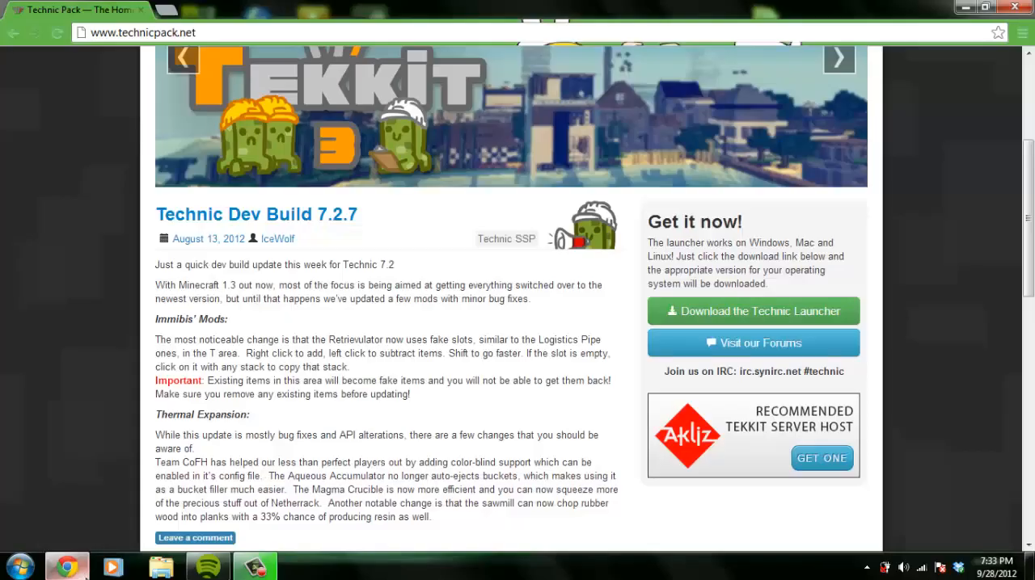
scroll(282, 304, "up", 3)
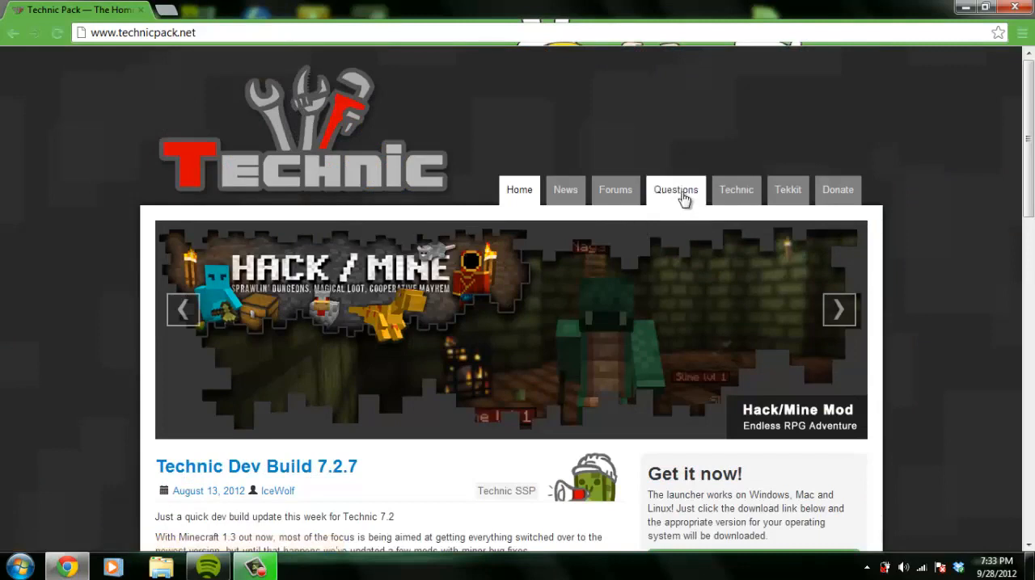
left_click(782, 198)
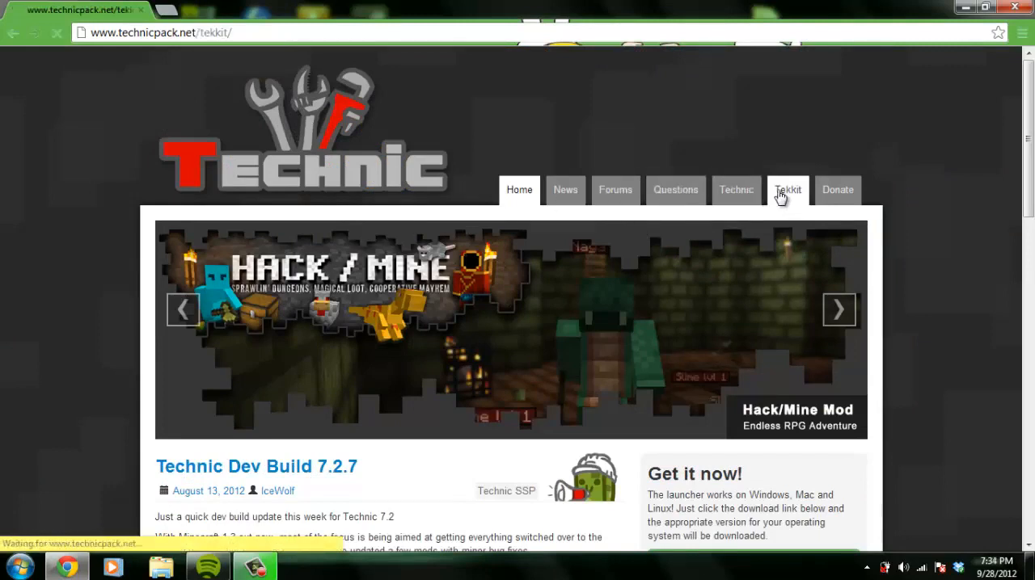
scroll(776, 194, "down", 3)
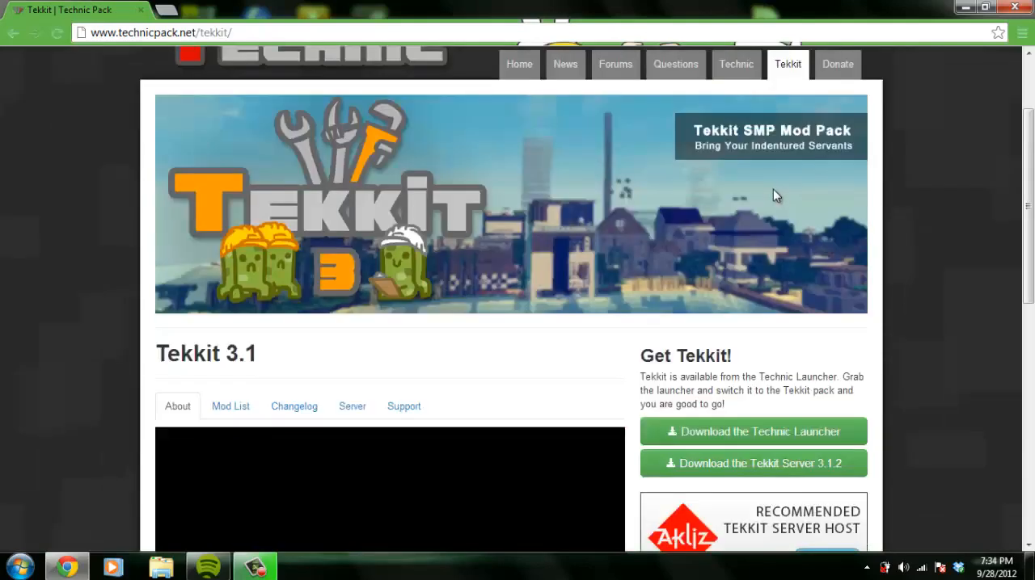
scroll(775, 196, "down", 6)
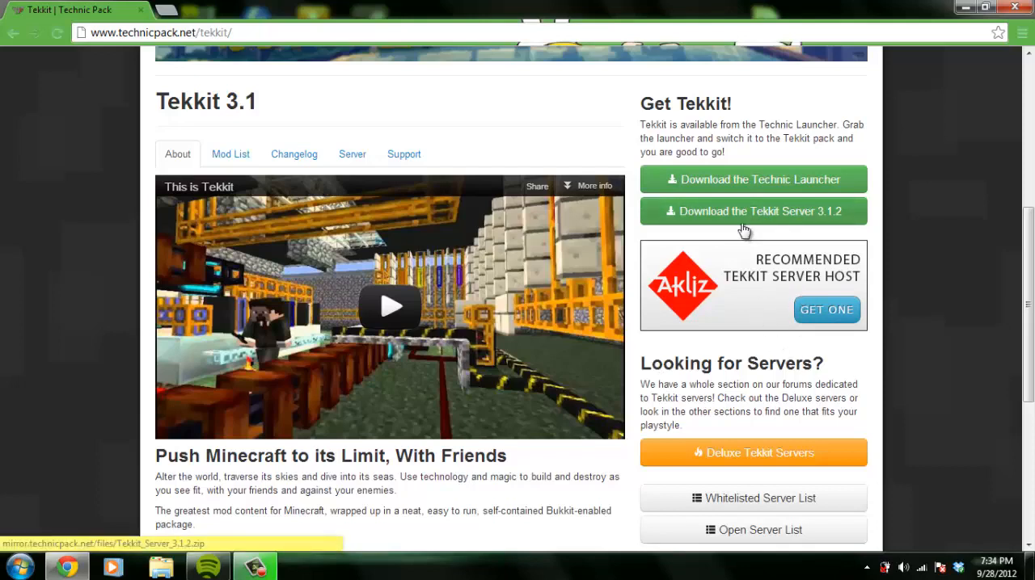
left_click(959, 10)
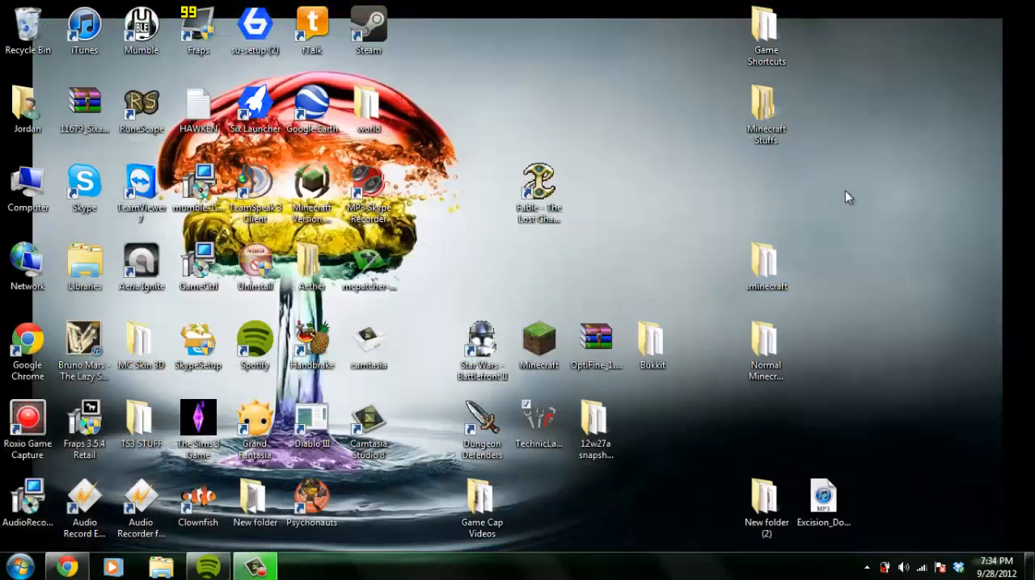
Rename the desktop folder "New folder (2)" as "Tekkit Server" and move it beside the 12w27a snapshot folder
right_click(770, 518)
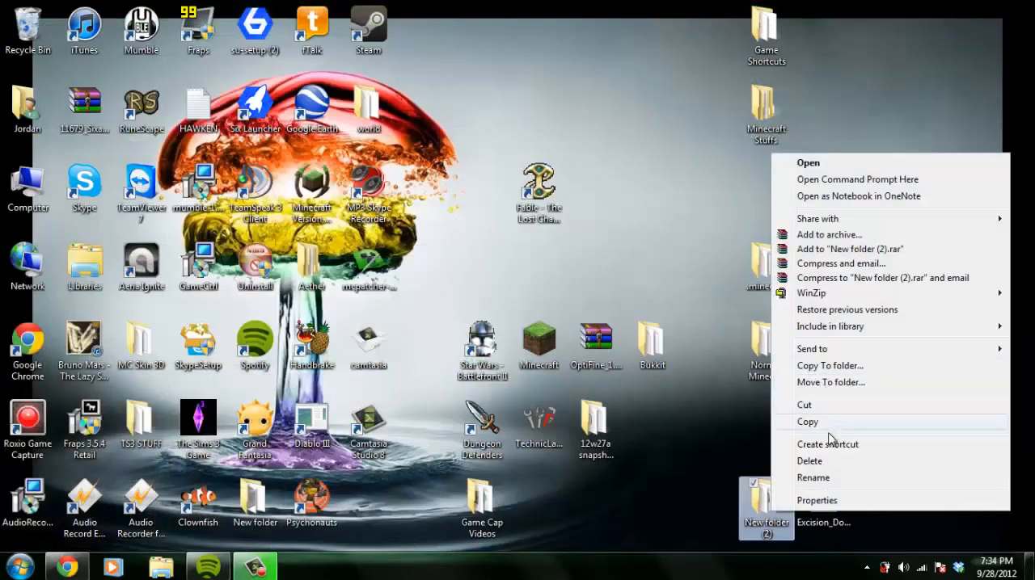
left_click(827, 480)
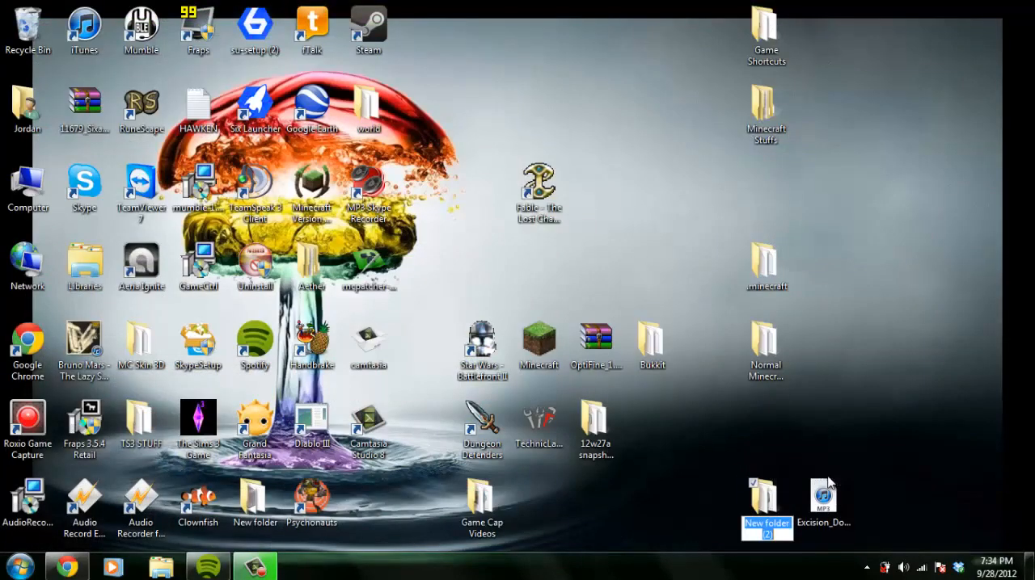
type("Tekkit Se")
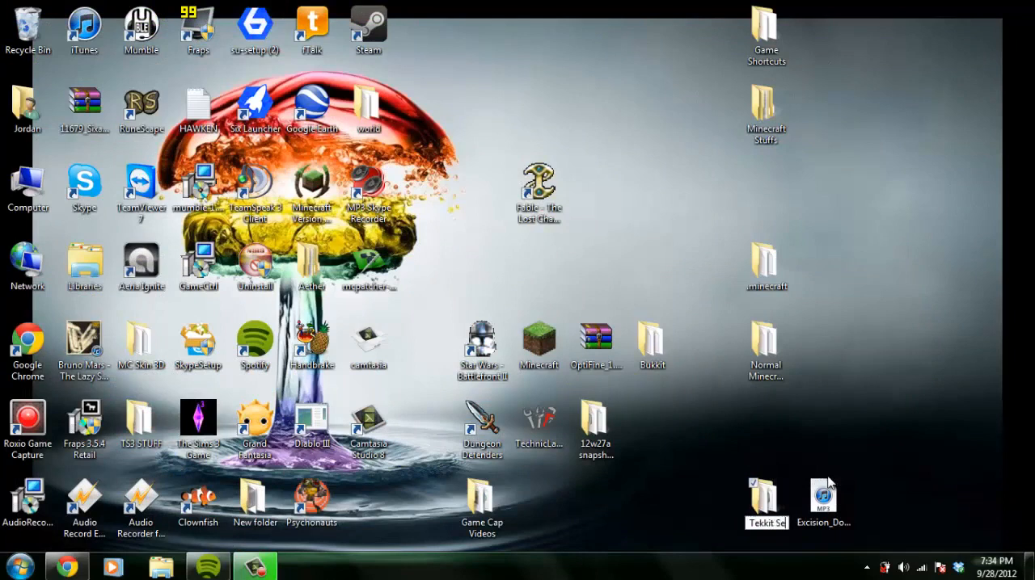
type("rver")
key("Return")
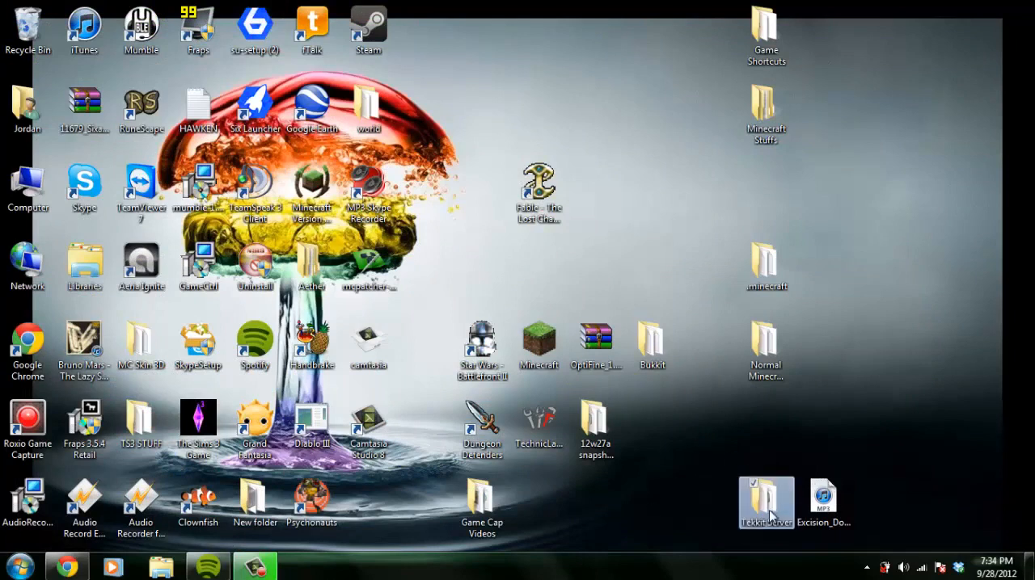
left_click_drag(771, 518, 645, 434)
Open the Tekkit Server folder and examine its server files and folders
double_click(645, 434)
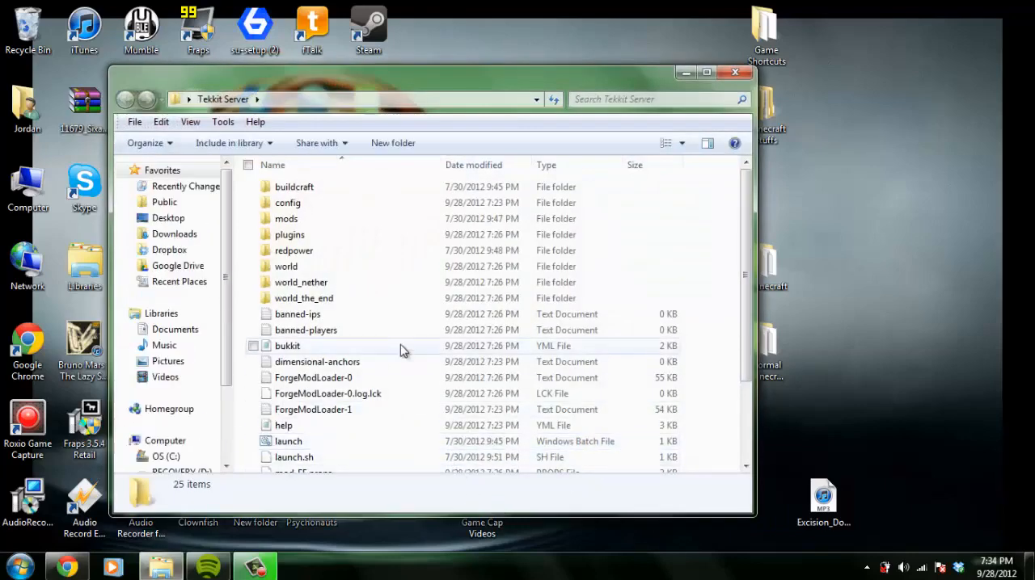
scroll(400, 344, "down", 2)
scroll(400, 343, "up", 2)
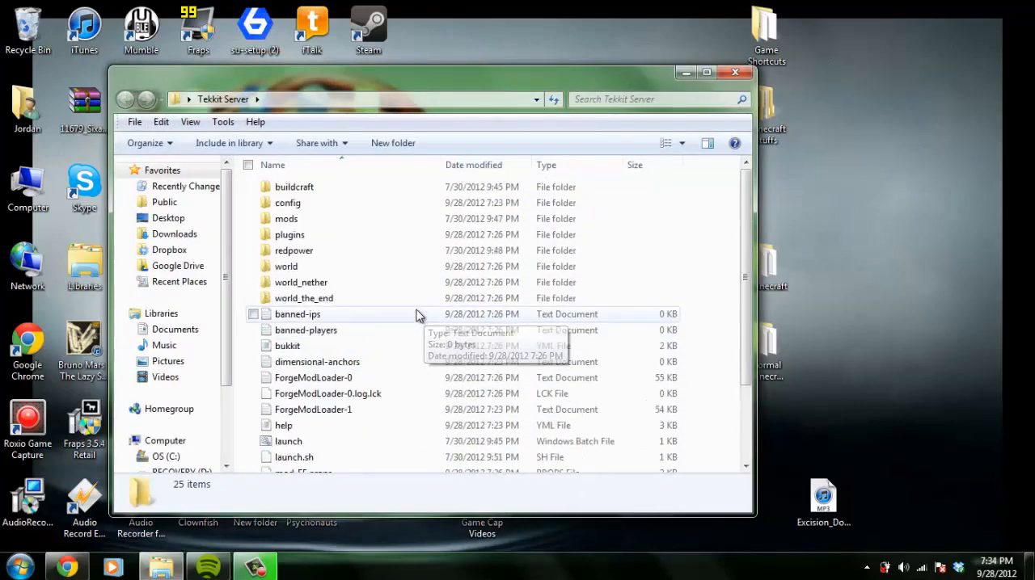
scroll(420, 319, "down", 2)
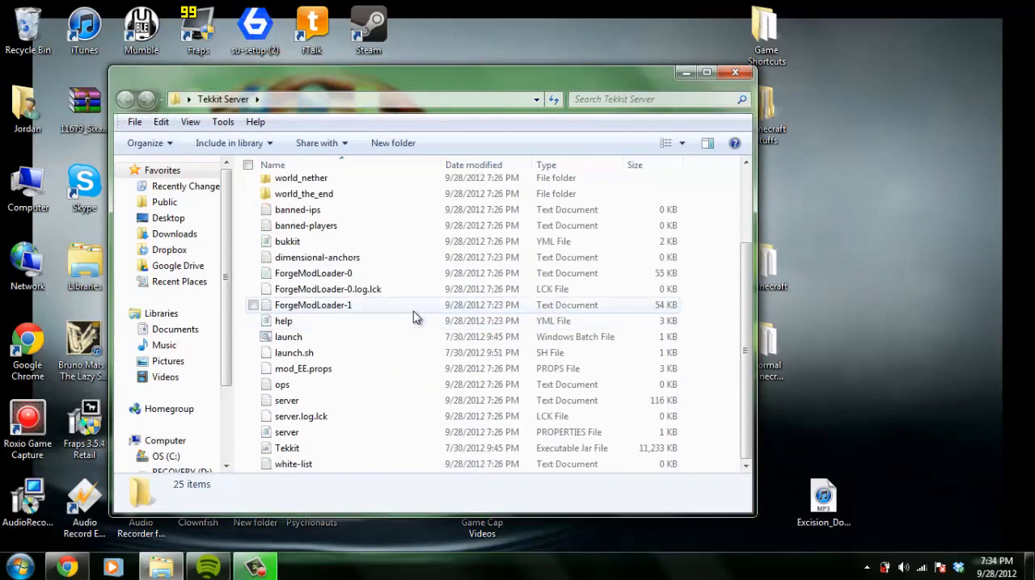
scroll(413, 313, "up", 2)
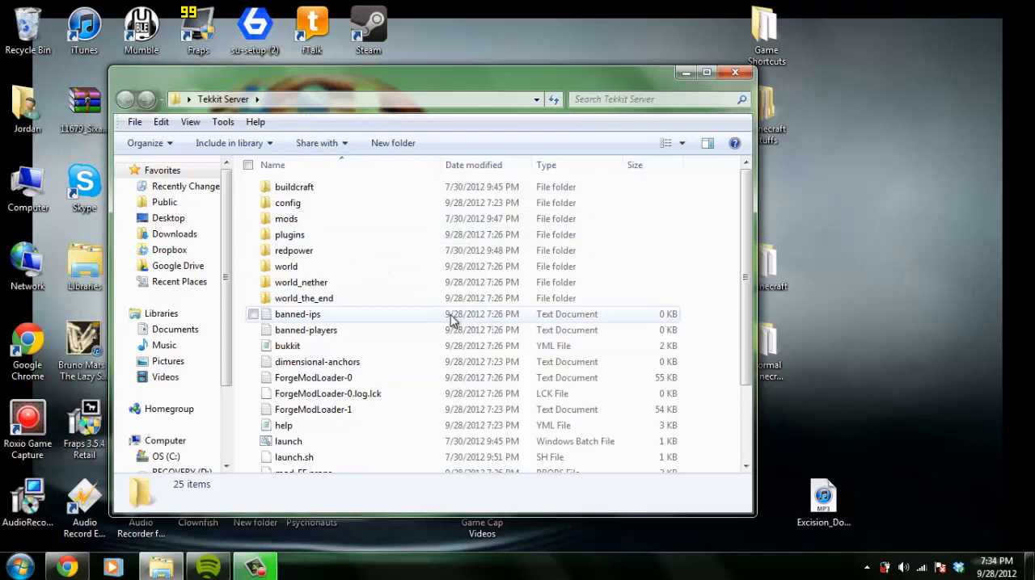
scroll(450, 322, "down", 2)
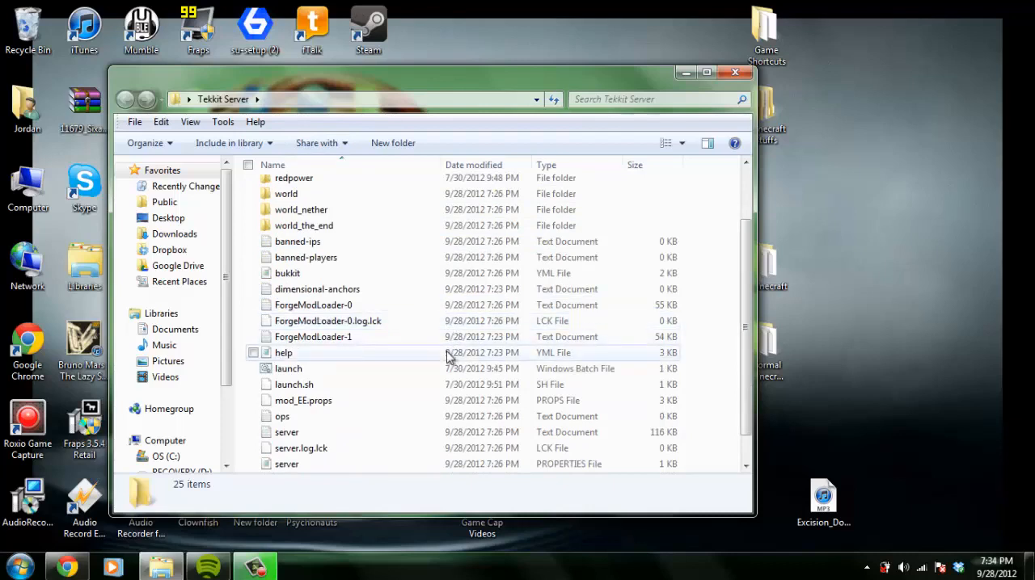
Run the launch batch file to start the Tekkit server, and close its console window
double_click(341, 375)
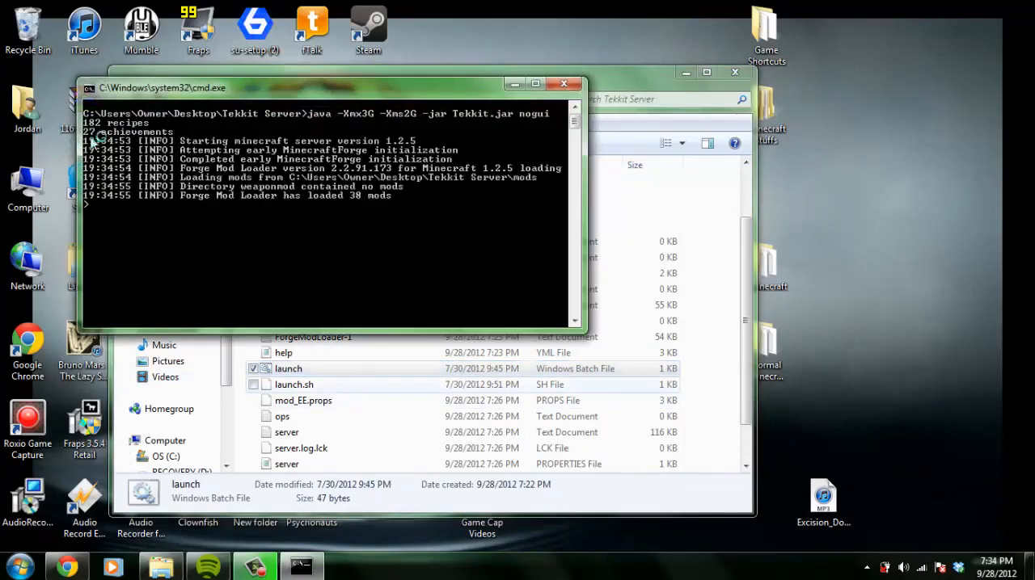
scroll(121, 160, "up", 2)
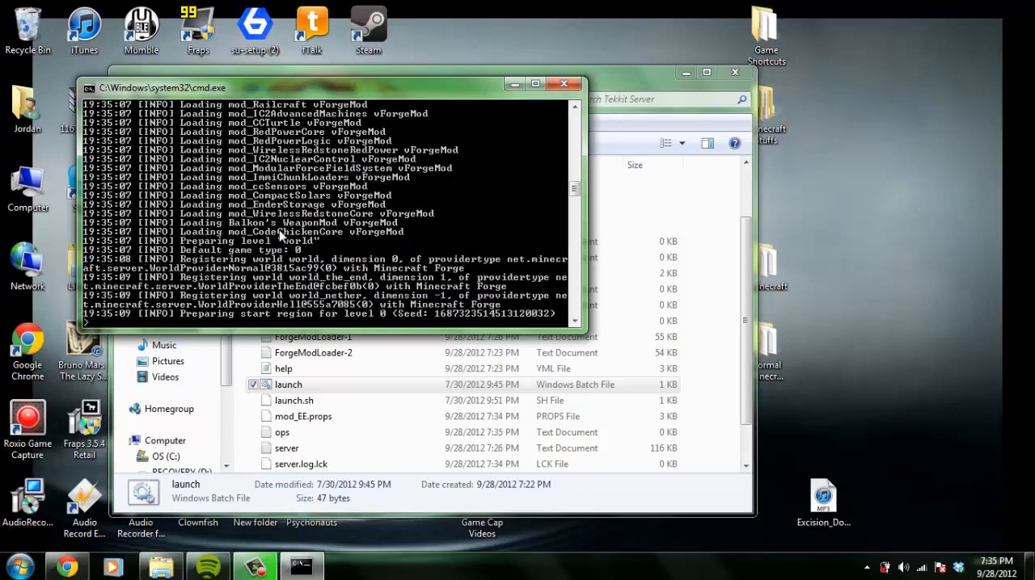
left_click(569, 85)
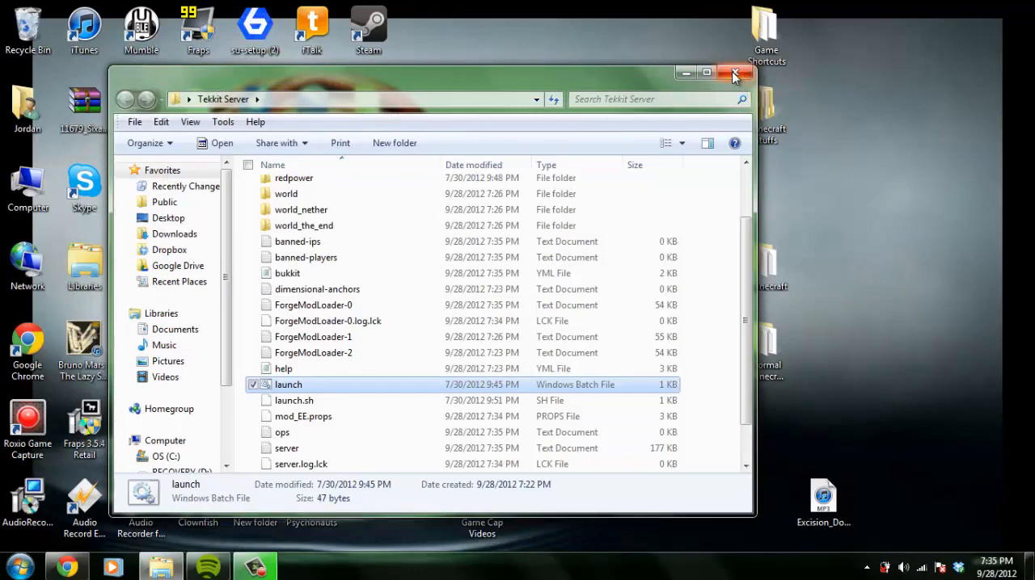
Close the Tekkit Server folder window and open a command prompt with cmd
left_click(733, 76)
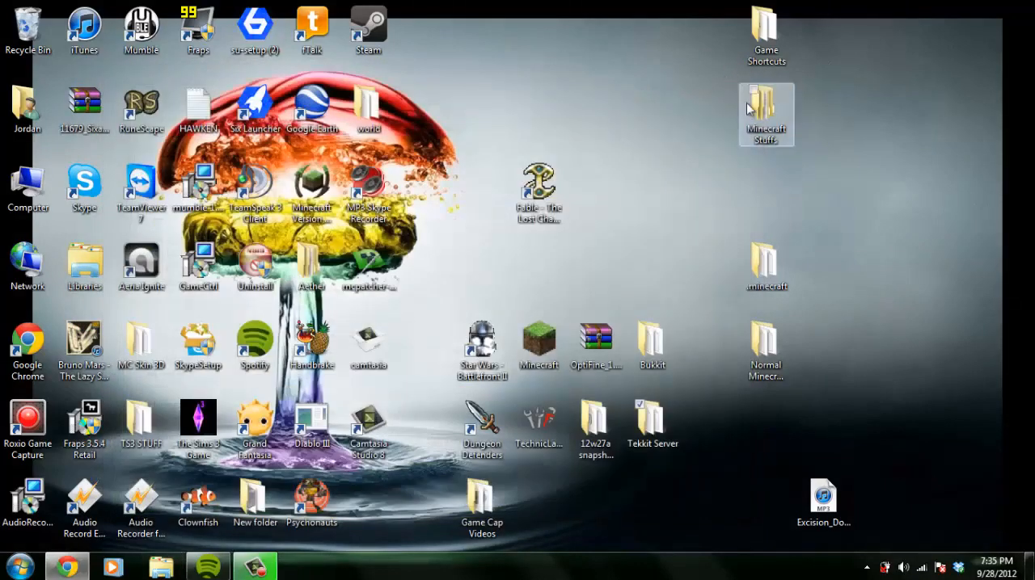
left_click_drag(676, 5, 717, 315)
key("super")
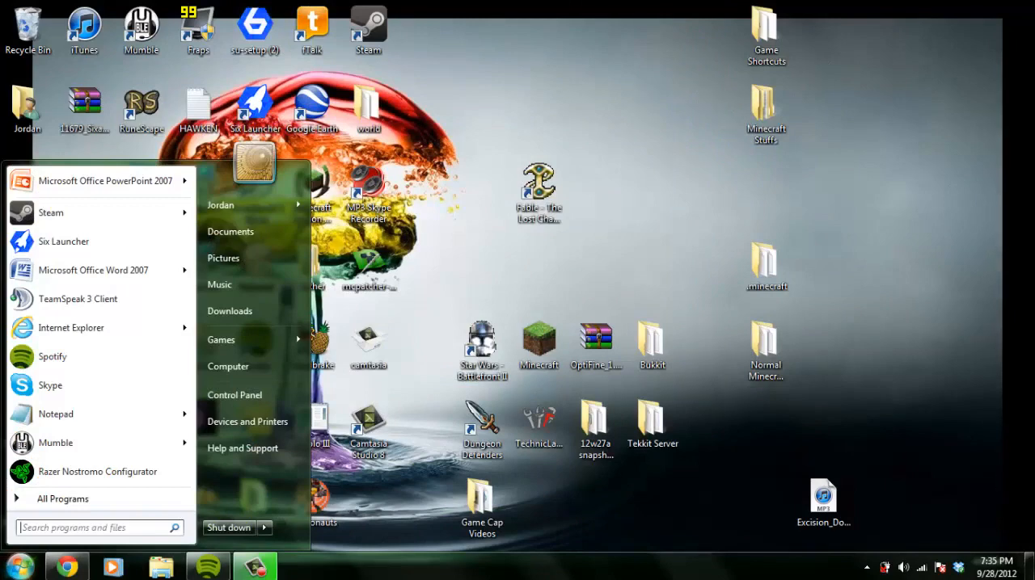
type("cmd")
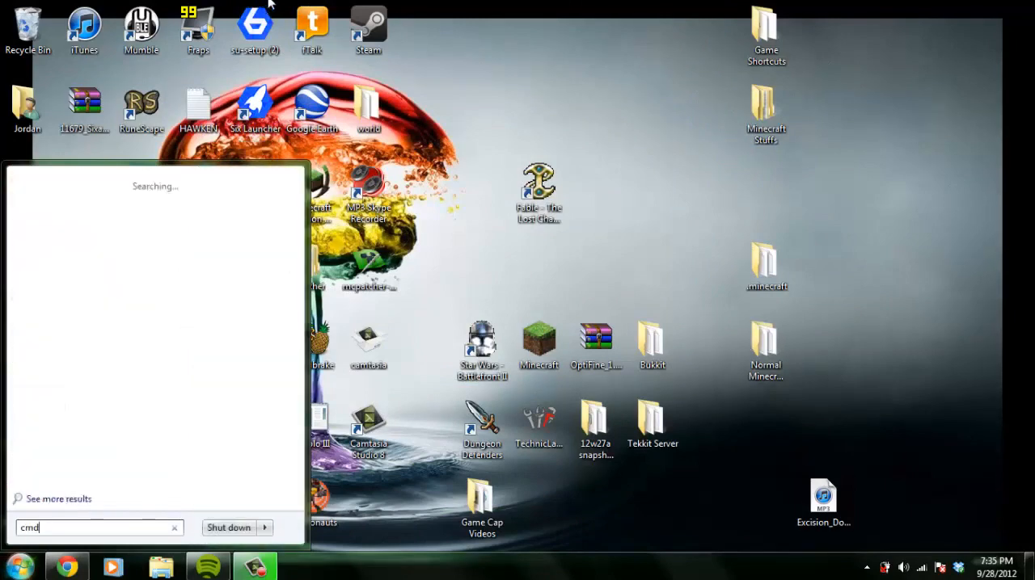
key("Return")
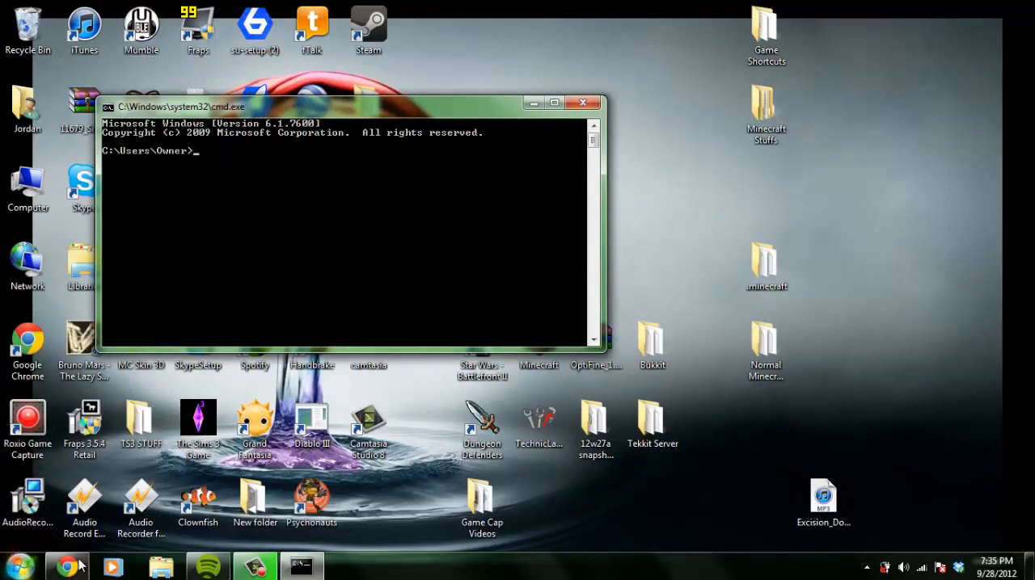
Run ipconfig and examine the IPv4 address and default gateway of the wireless network connection
mouse_move(67, 567)
type("i")
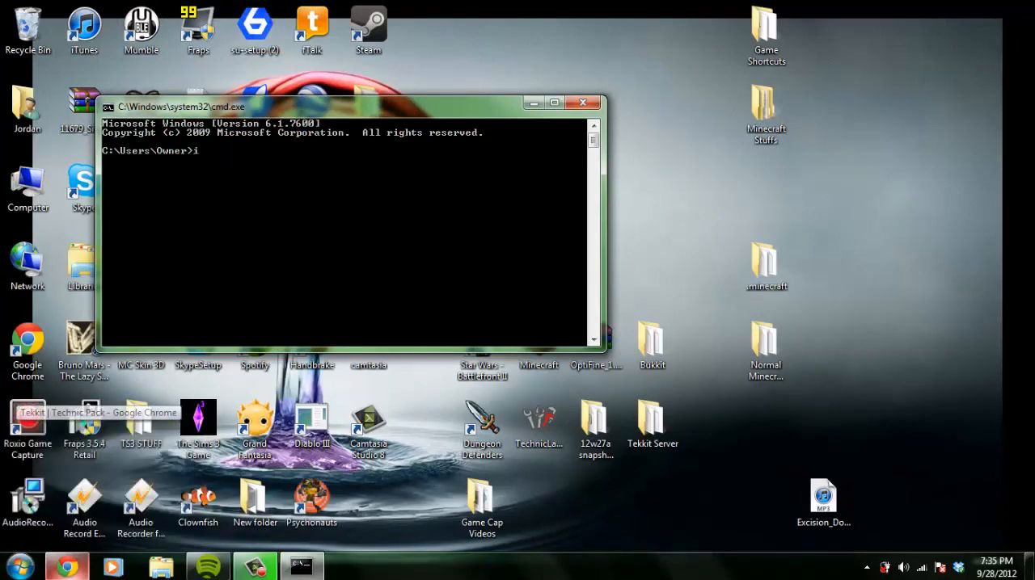
type("pconfig")
key("Return")
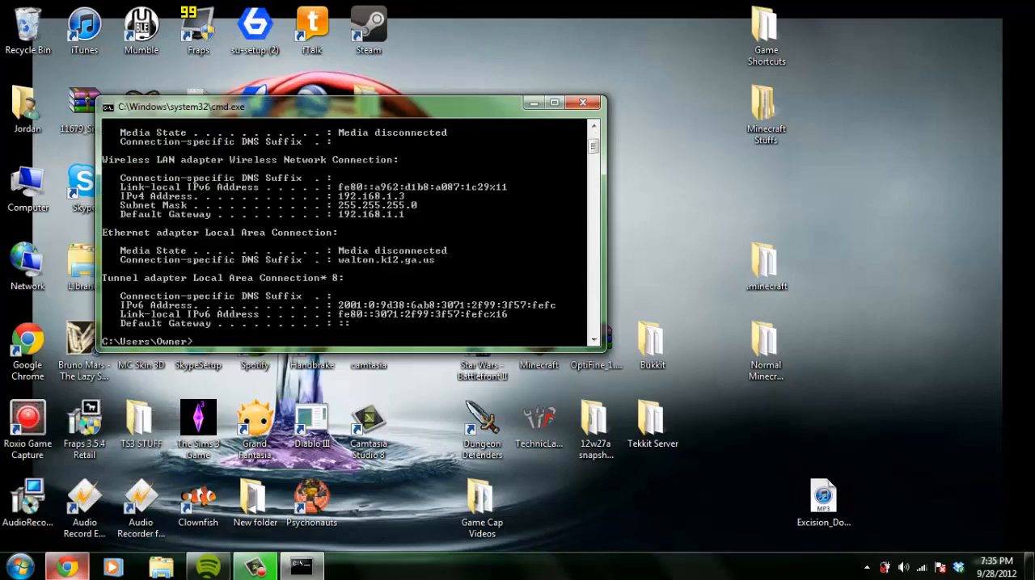
scroll(549, 233, "up", 3)
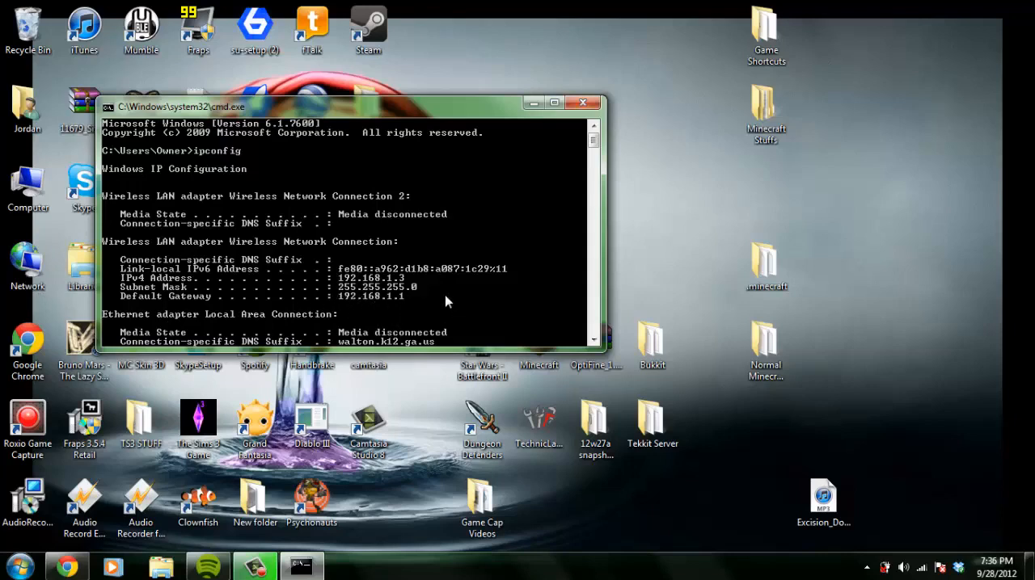
Switch to Chrome, load the router page at 192.168.1.1 and log in with the saved credentials
left_click(67, 566)
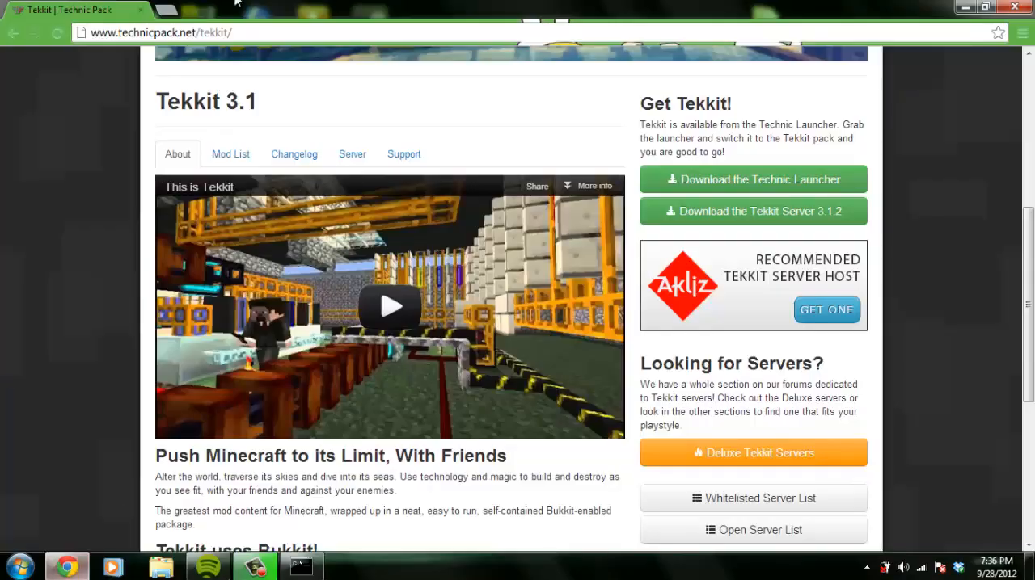
left_click(254, 36)
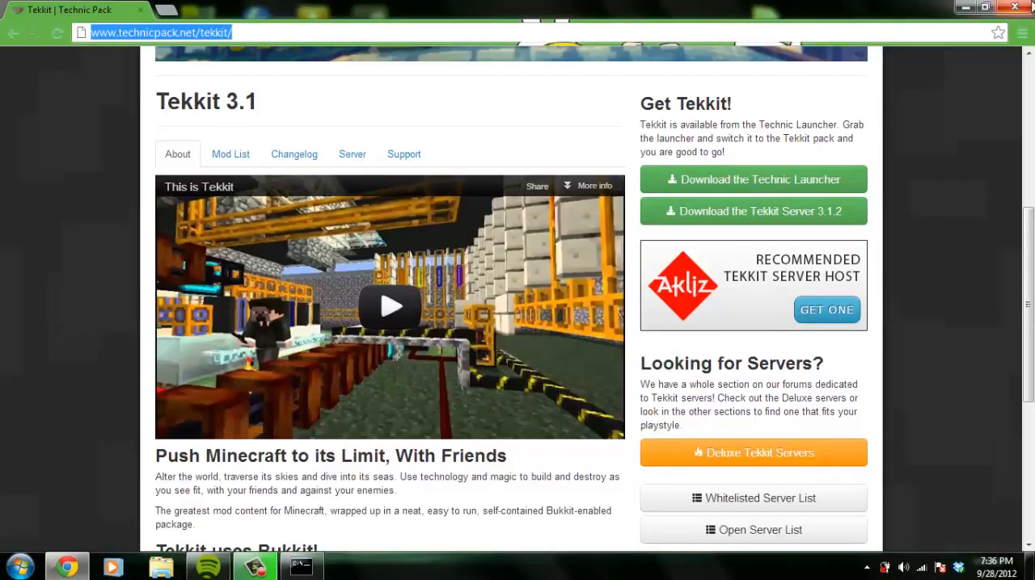
type("192.168.1.1")
key("Return")
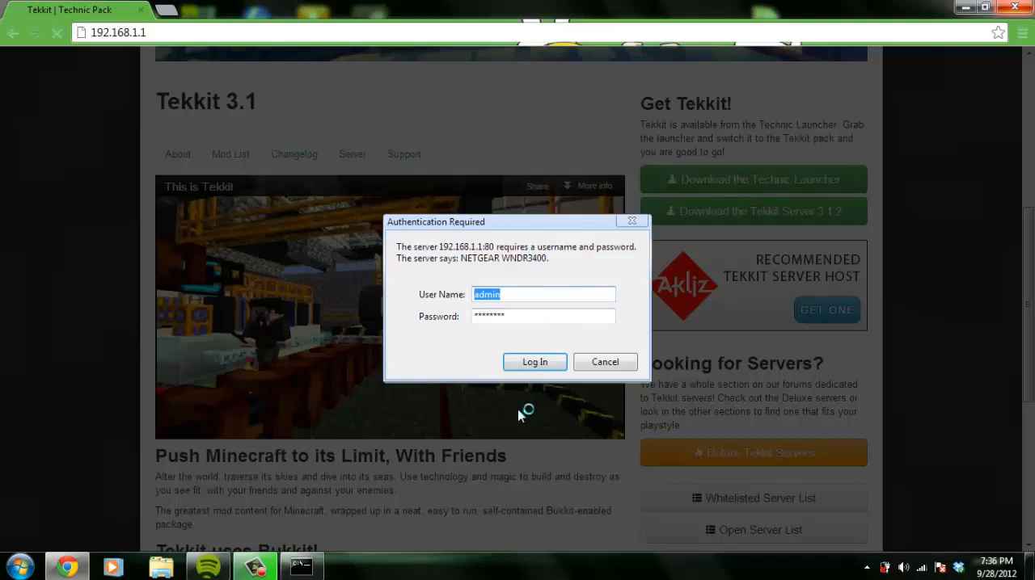
left_click(542, 361)
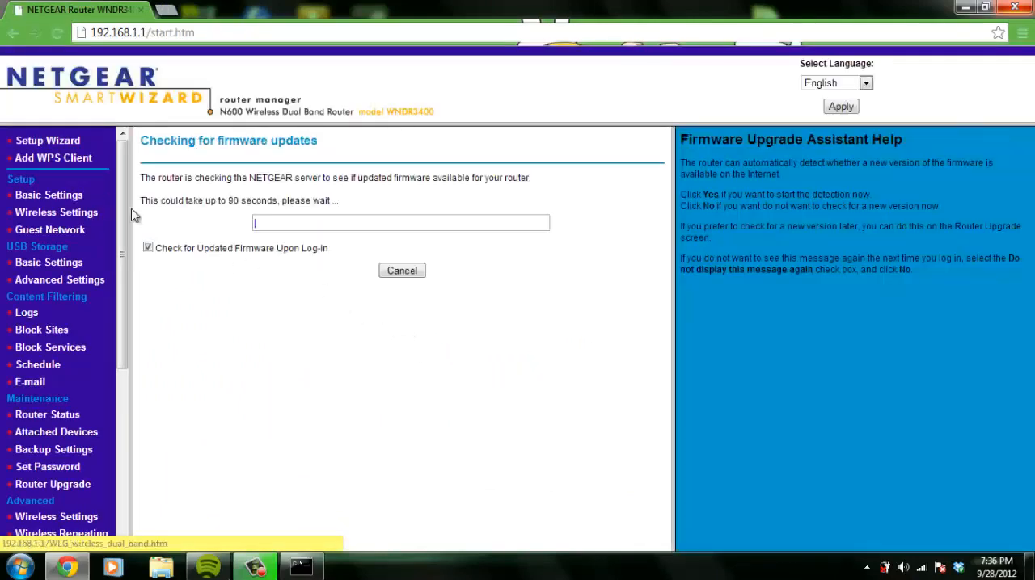
Open the router's Port Forwarding / Port Triggering page and delete the MC Server service
left_click_drag(121, 216, 119, 393)
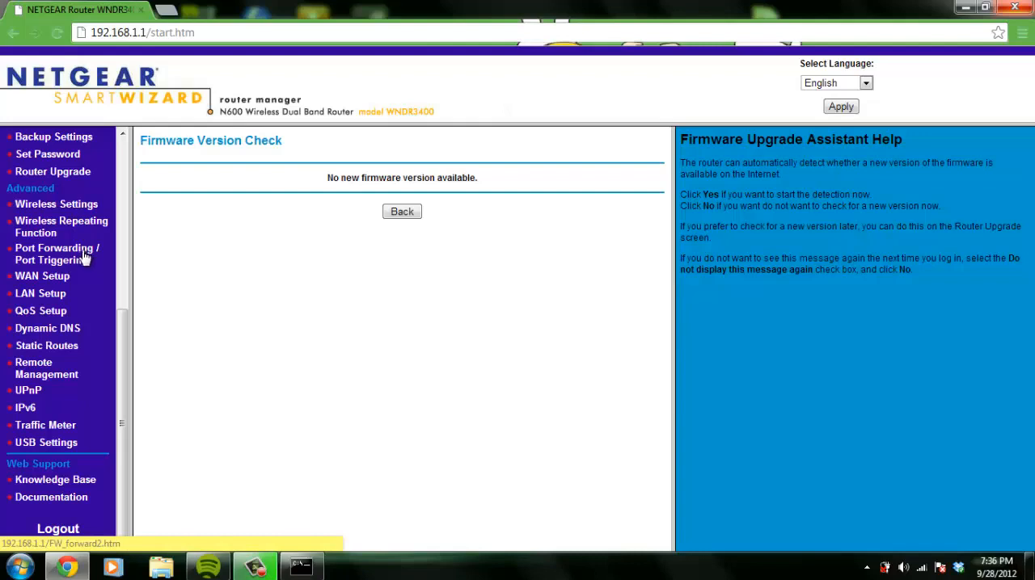
mouse_move(127, 347)
left_mouse_down()
mouse_move(120, 153)
mouse_move(105, 313)
mouse_move(118, 166)
mouse_move(123, 330)
left_mouse_up()
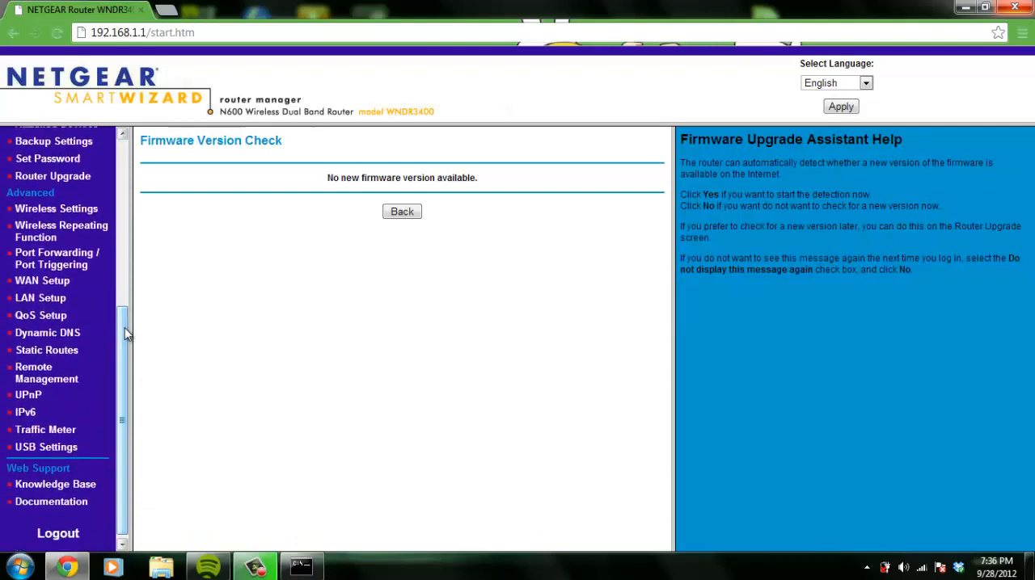
left_click(73, 265)
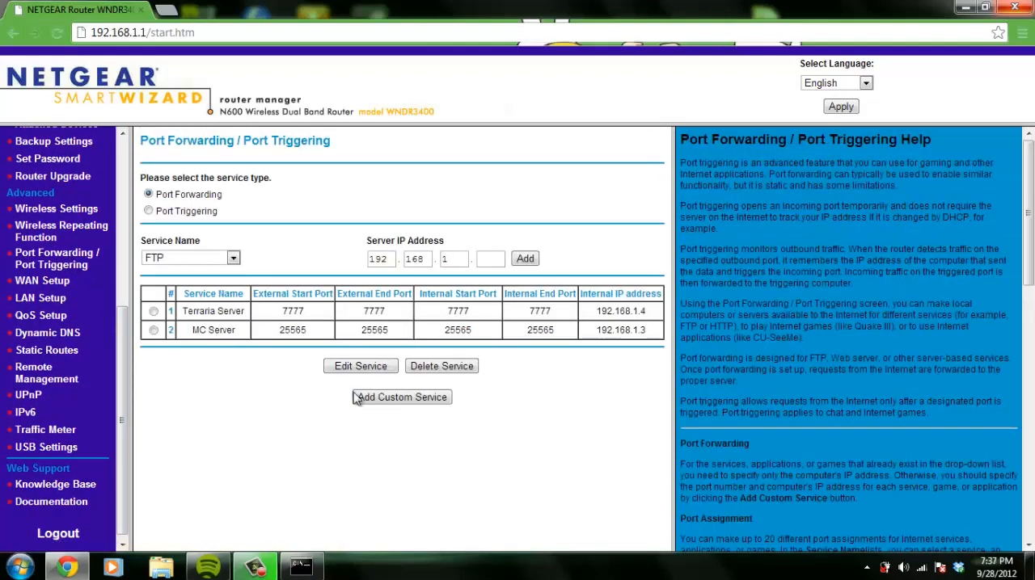
left_click(154, 331)
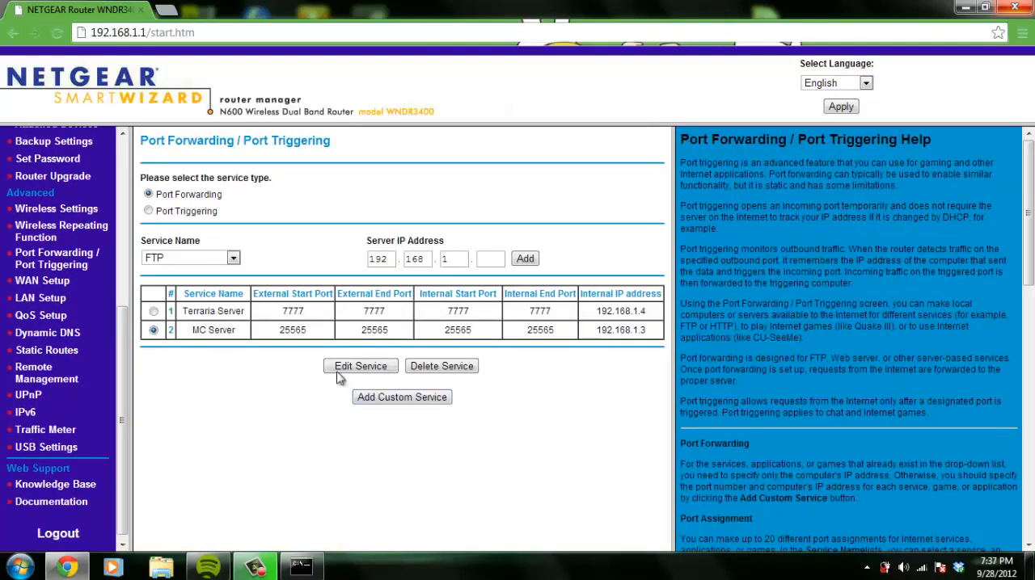
left_click(425, 367)
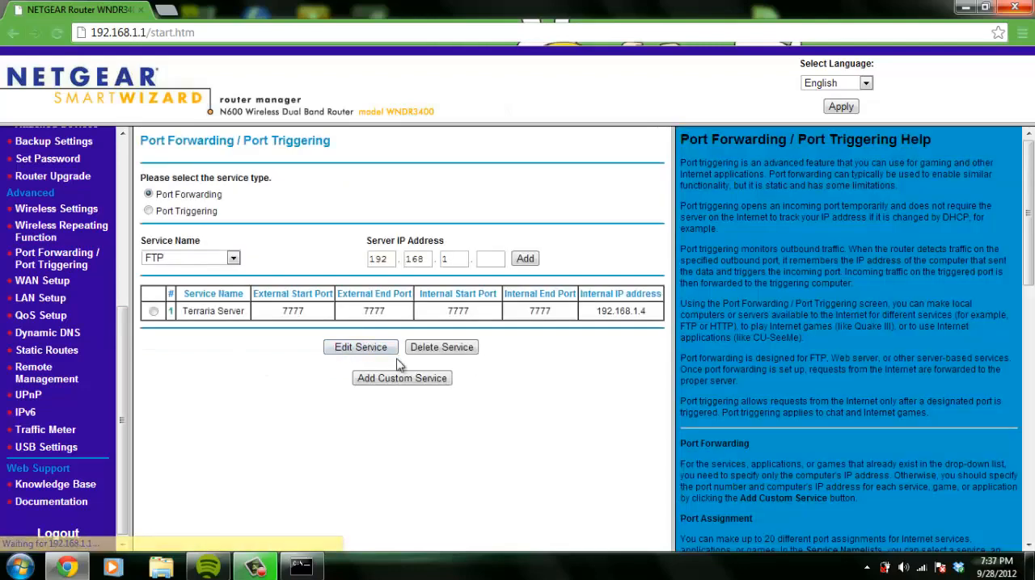
Start a new custom port forwarding service and name it MC Server
left_click(408, 379)
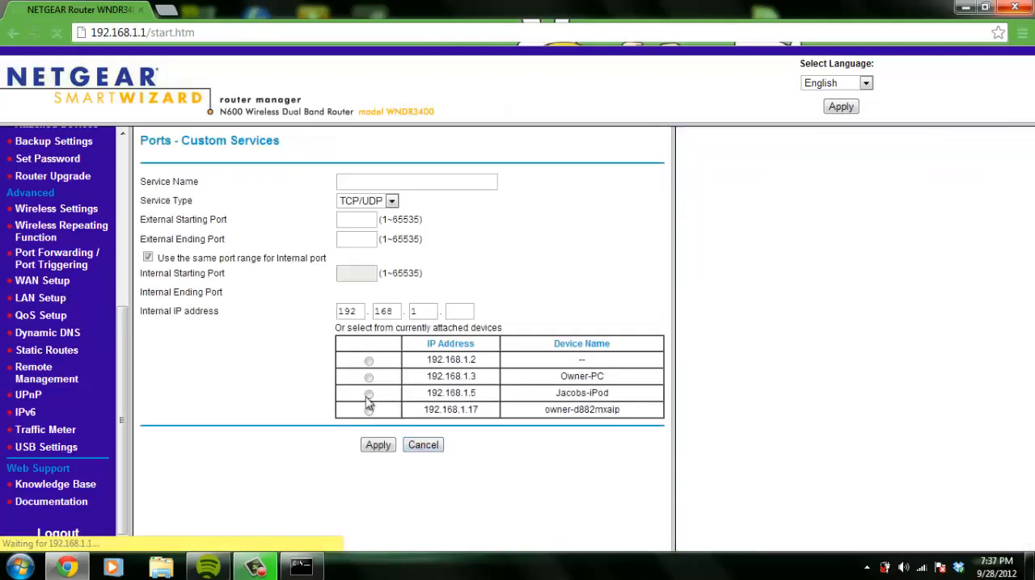
left_click(373, 183)
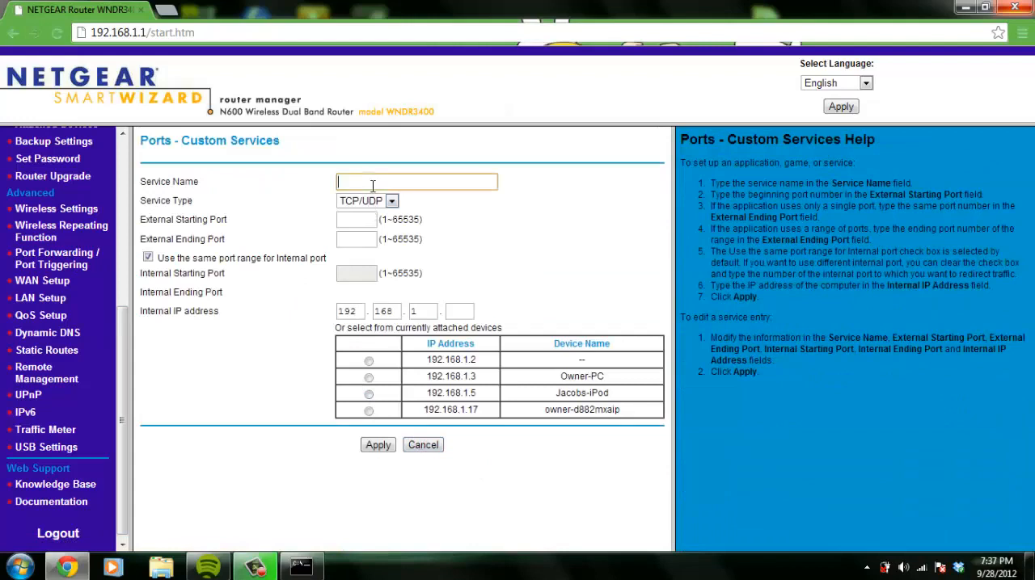
type("Mc Server")
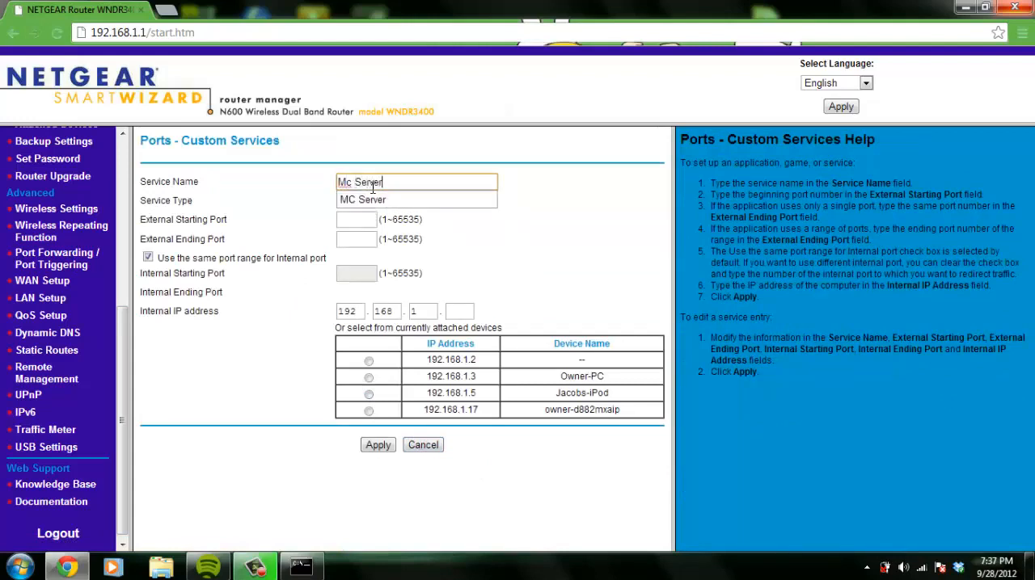
key("Down")
key("Return")
Set both the external starting port and the external ending port to 25565
left_click(363, 218)
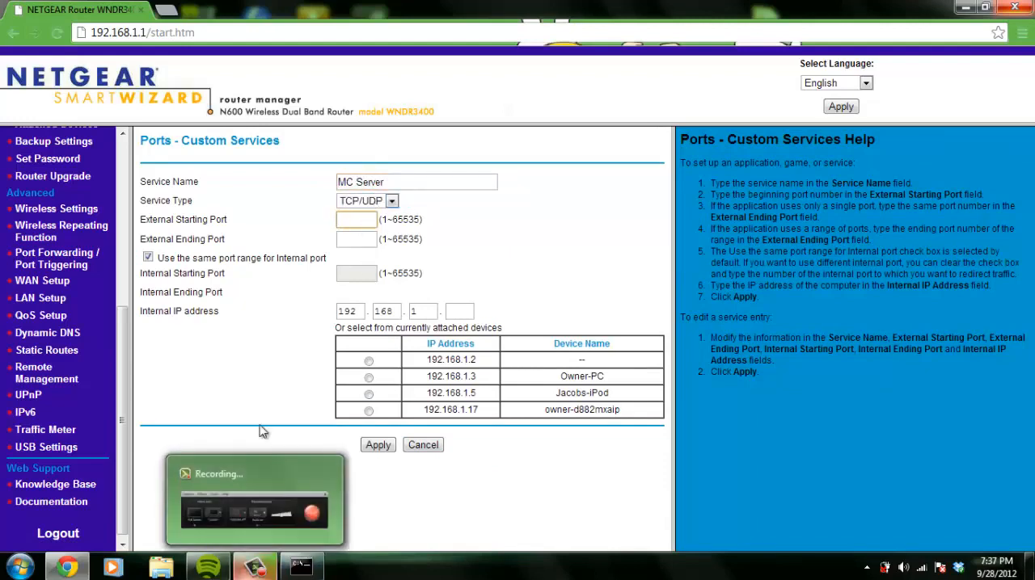
type("25565")
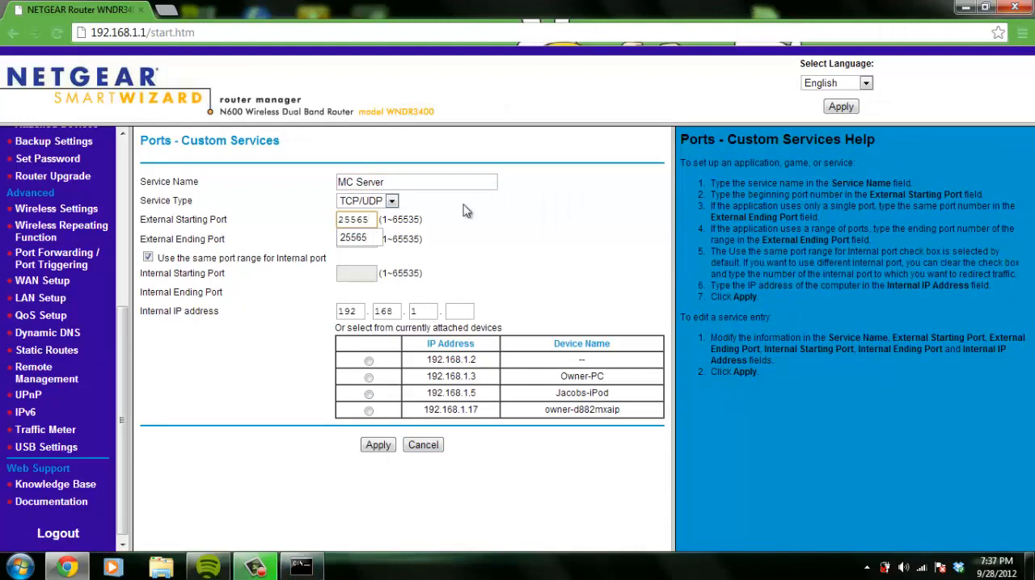
left_click(355, 238)
left_click(362, 243)
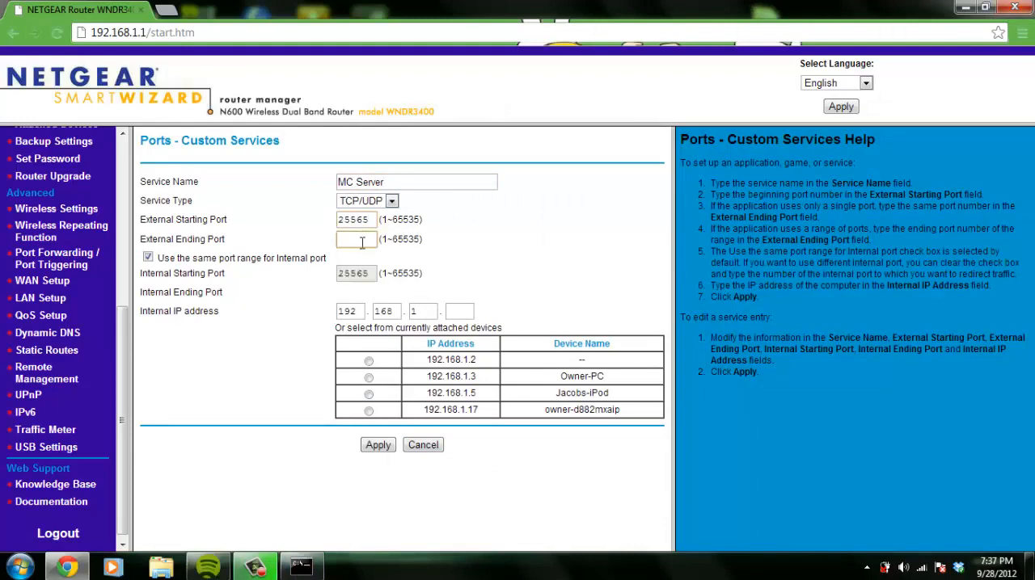
type("25565")
left_click(352, 257)
Complete the service's internal IP address as 192.168.1.3 and apply the new service
left_click(460, 312)
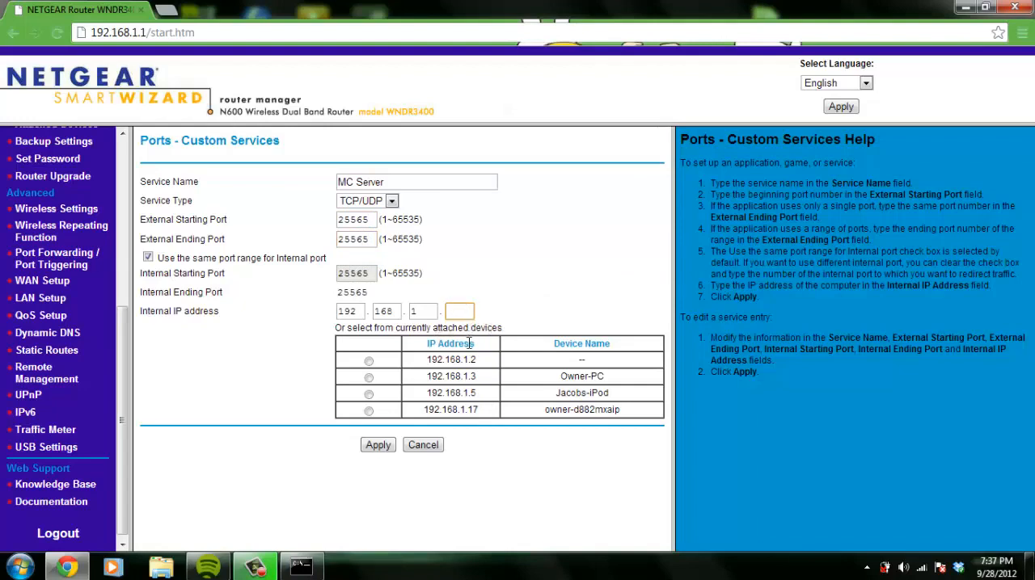
type("3")
left_click(378, 445)
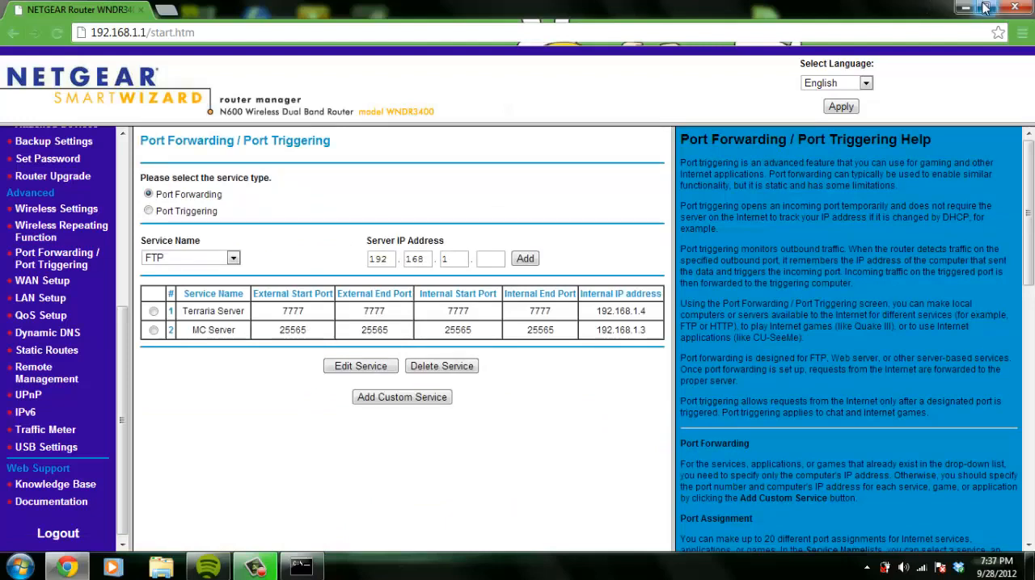
Open ipchicken.com to look up the connection's external IP address
left_click(375, 36)
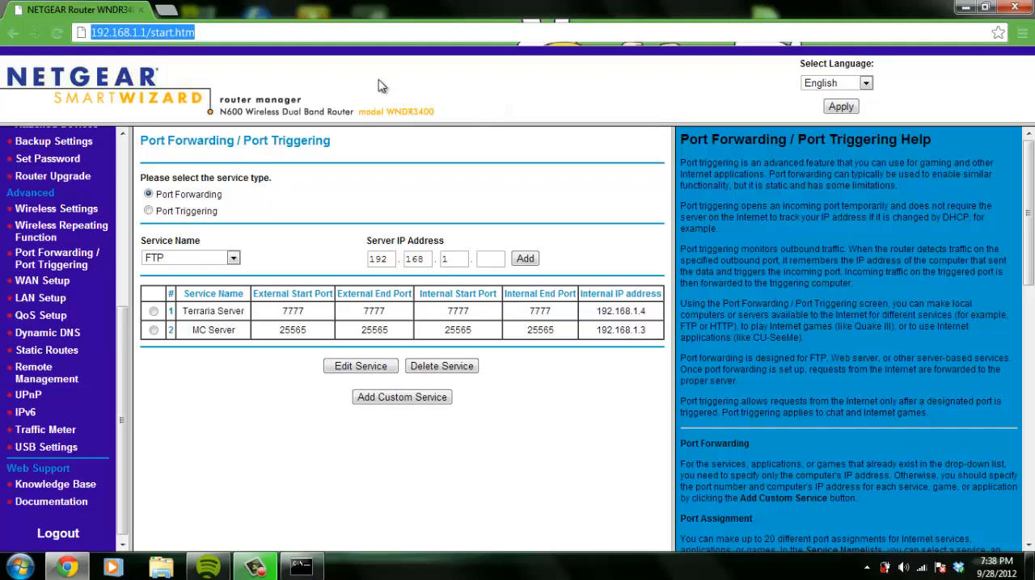
type("ipchicken.com")
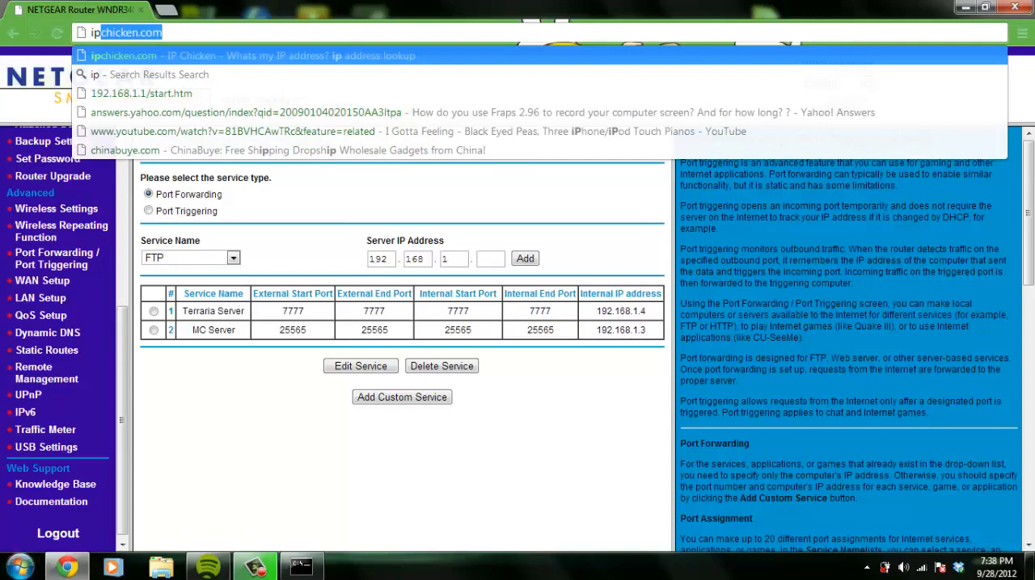
mouse_move(67, 565)
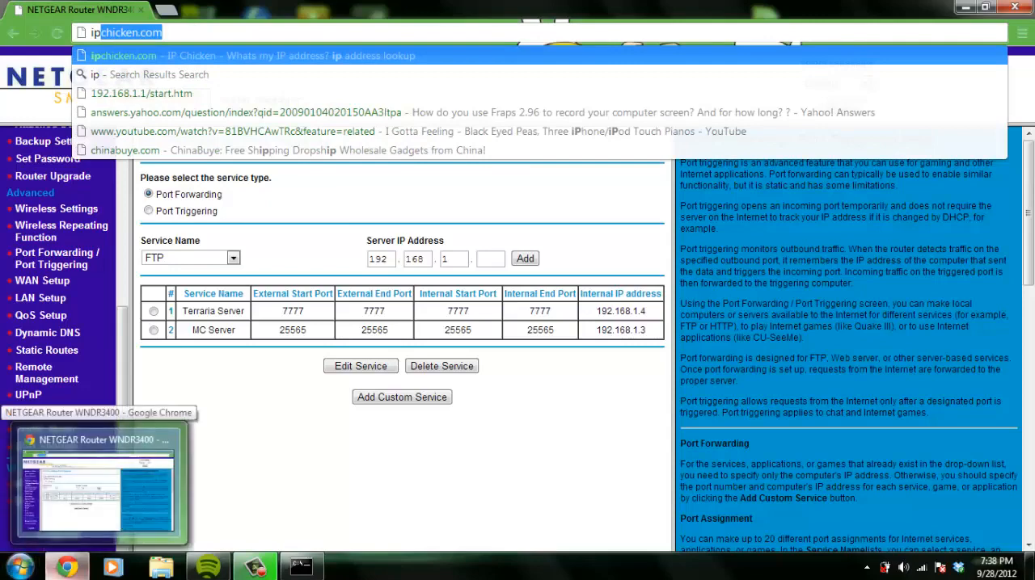
key("Return")
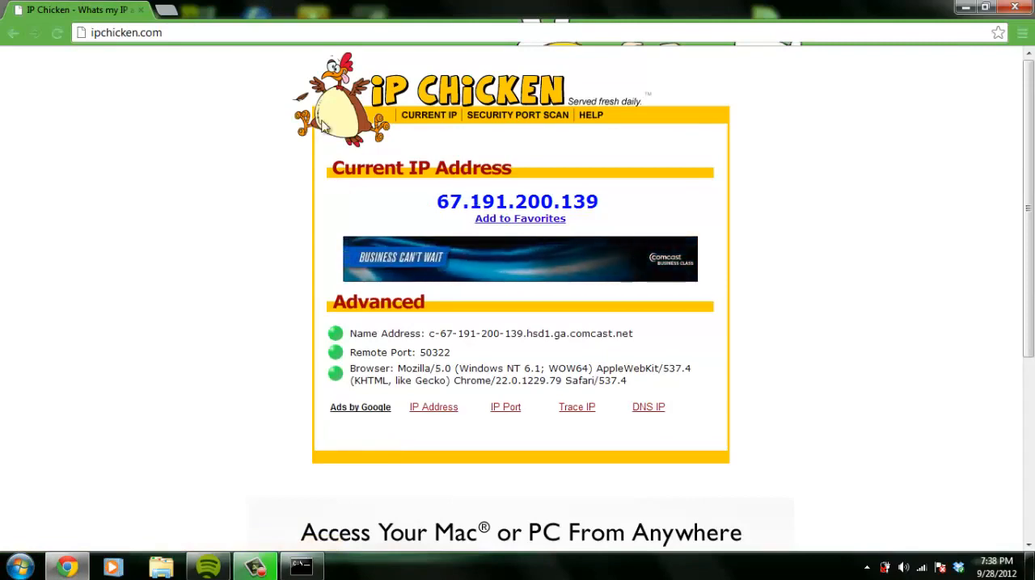
Open the Google home page in a new browser tab
left_click(166, 11)
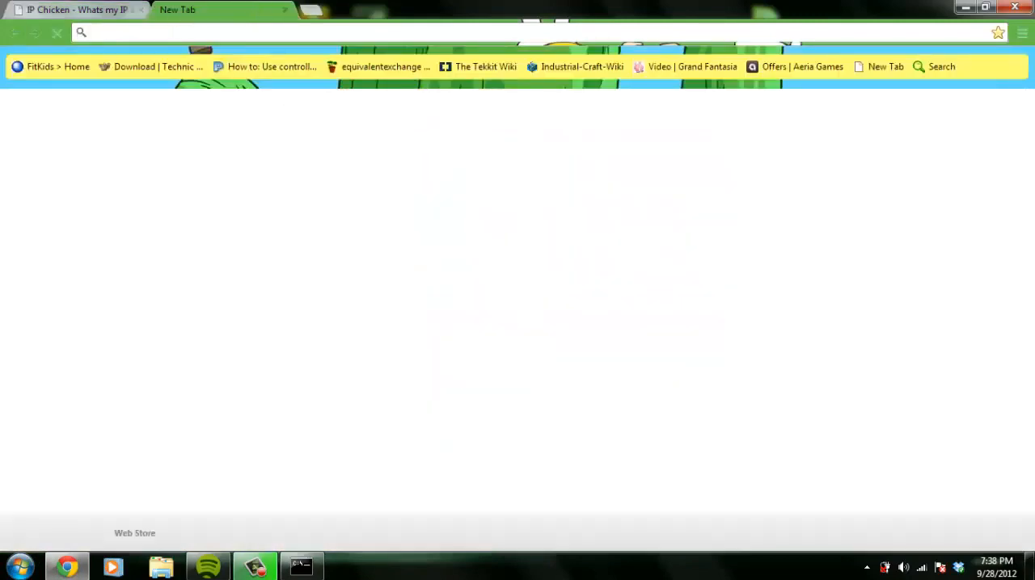
type("go/")
key("Return")
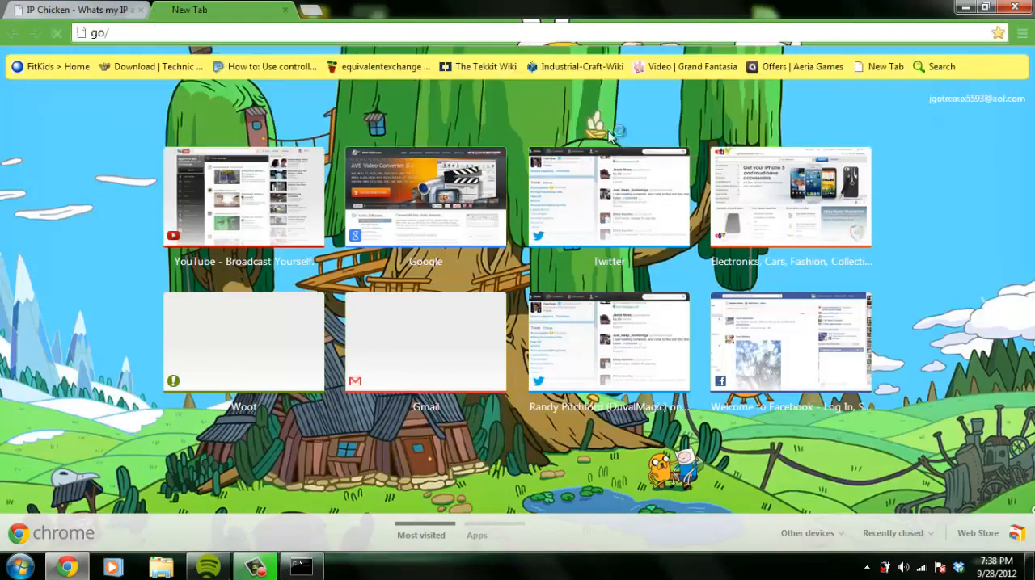
left_click(156, 32)
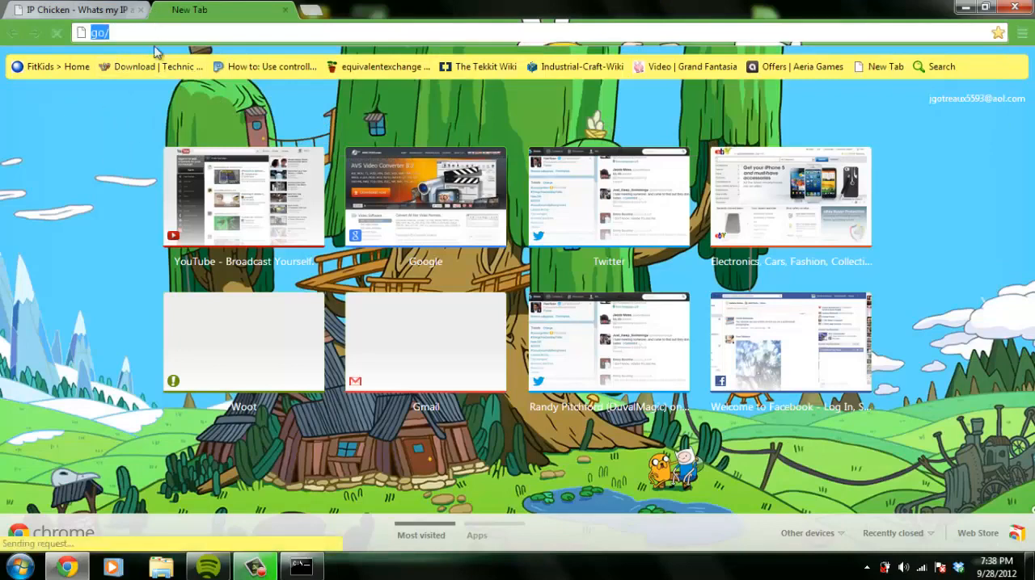
type("go")
key("Return")
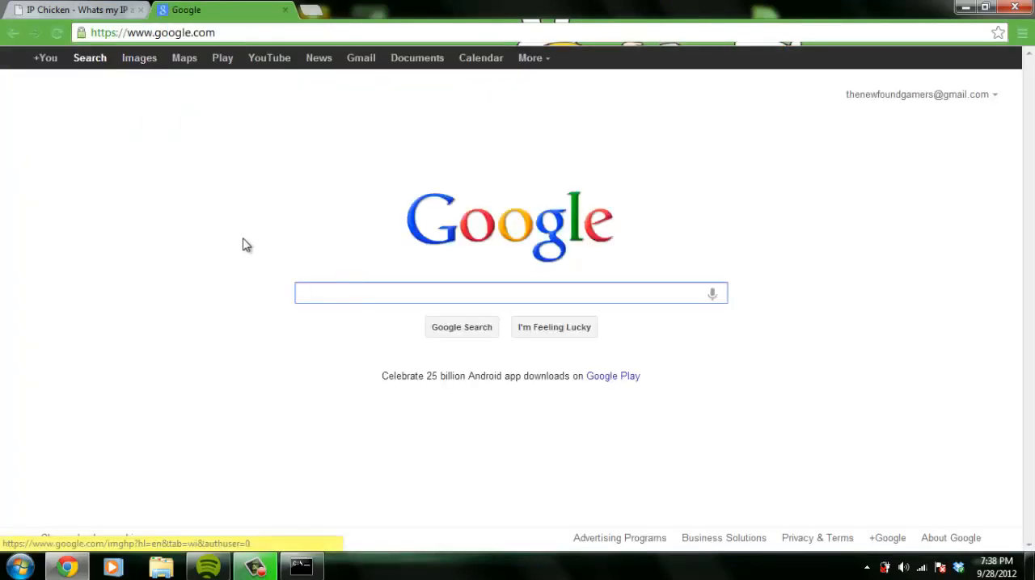
Search Google for "open port checker"
type("port")
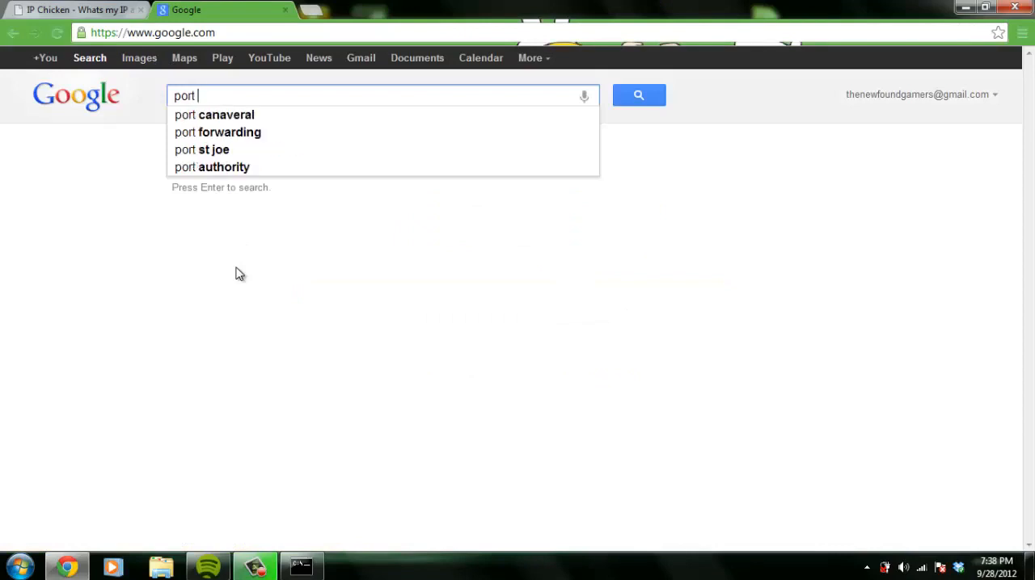
key("BackSpace")
key("BackSpace")
key("BackSpace")
key("BackSpace")
key("BackSpace")
type("op")
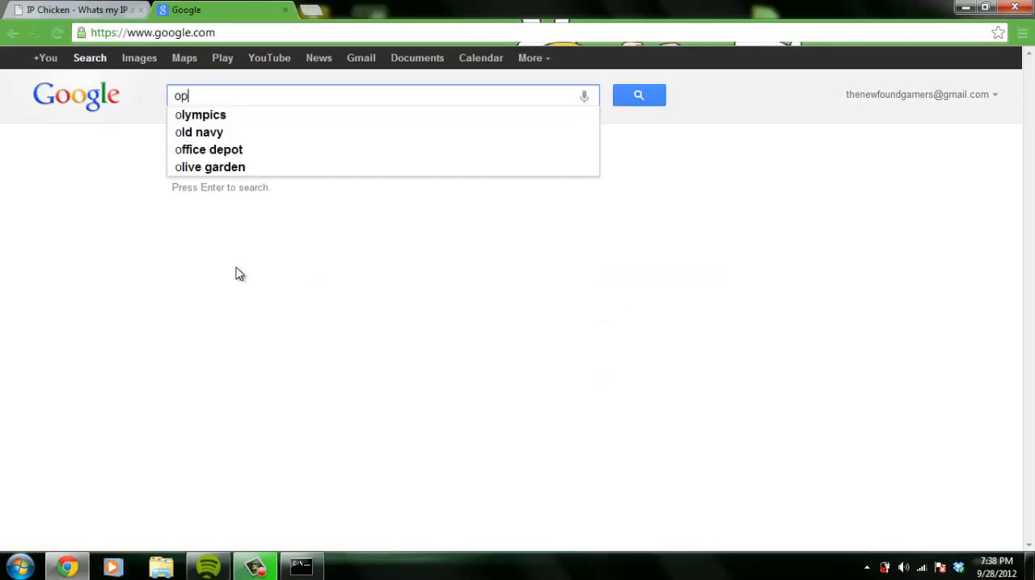
type("en port c")
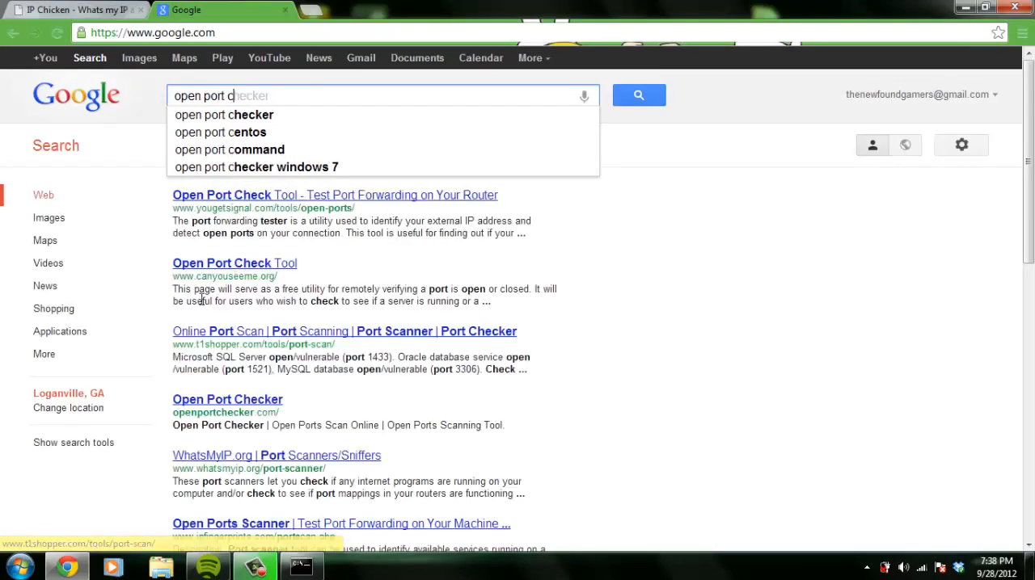
left_click(260, 116)
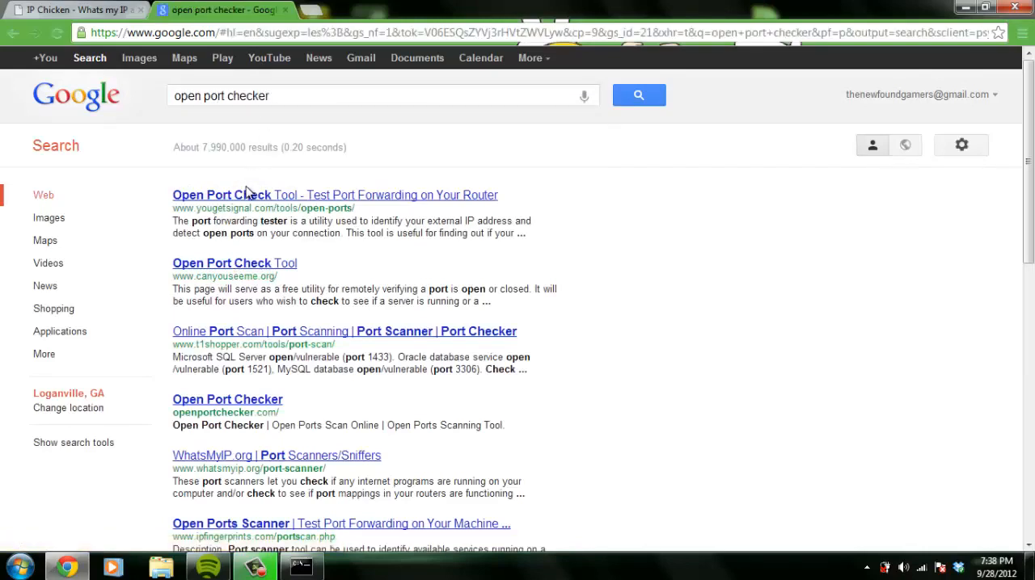
Open the canyouseeme.org Open Port Check Tool from the search results and check port 25565
left_click(242, 264)
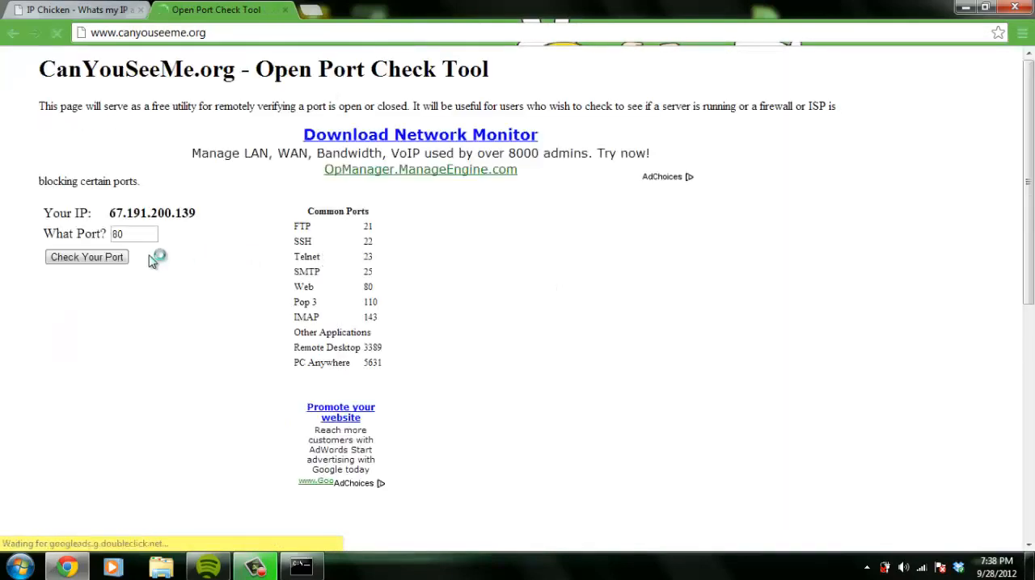
left_click_drag(138, 231, 80, 228)
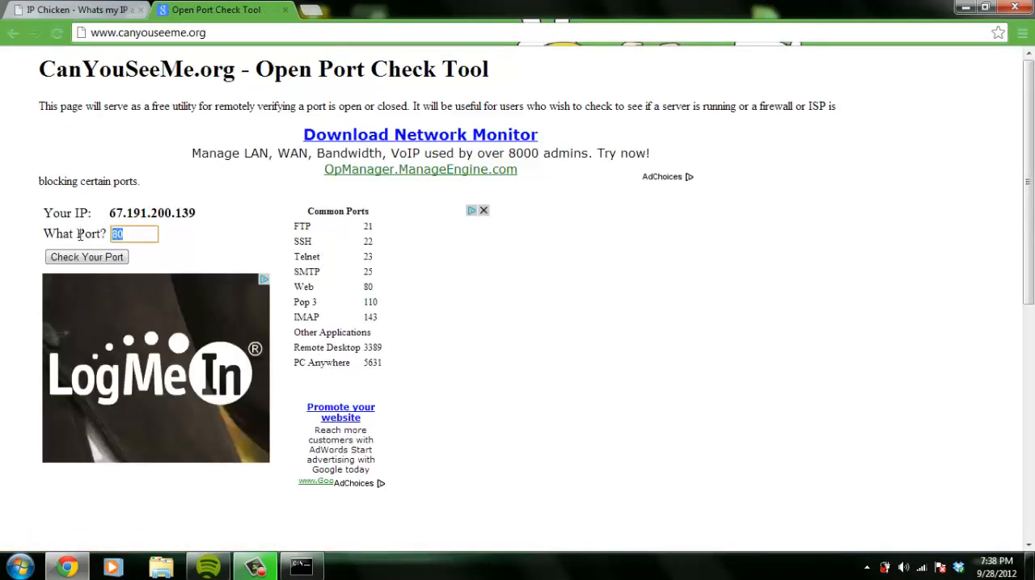
type("25565")
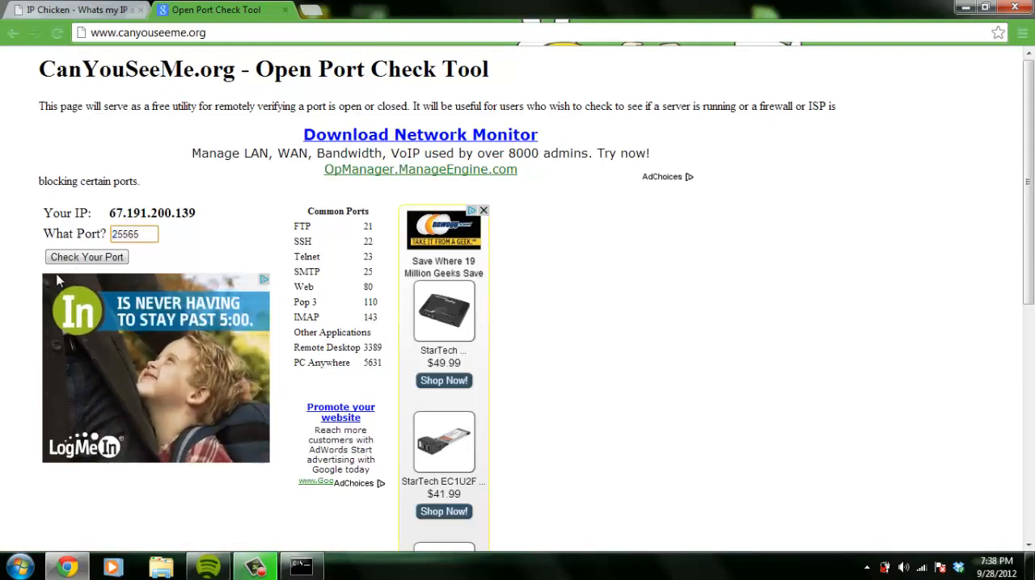
left_click(81, 257)
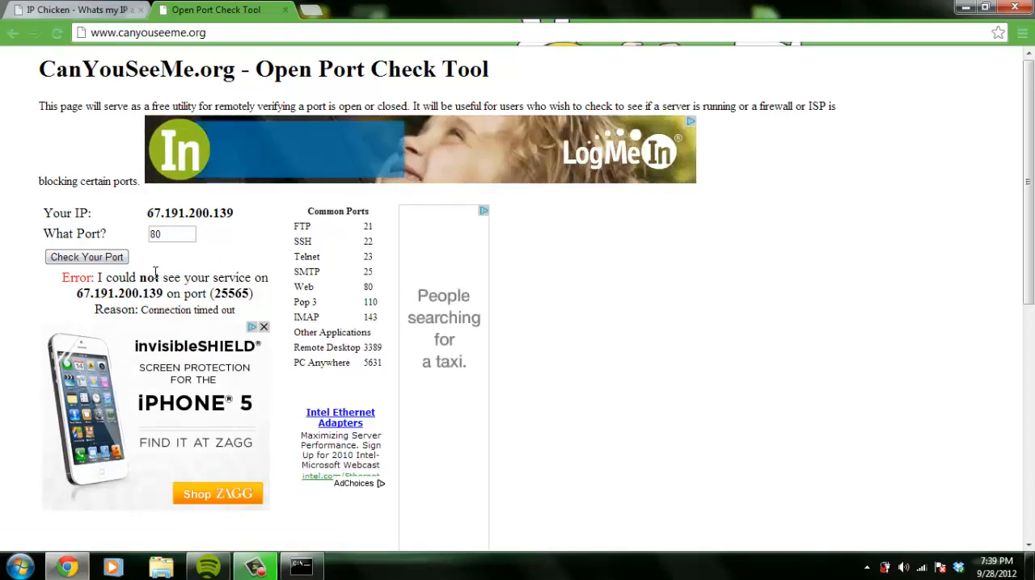
Return to the search results, open the yougetsignal.com Open Port Check Tool, and check port 25565 on the current external address
left_click(12, 33)
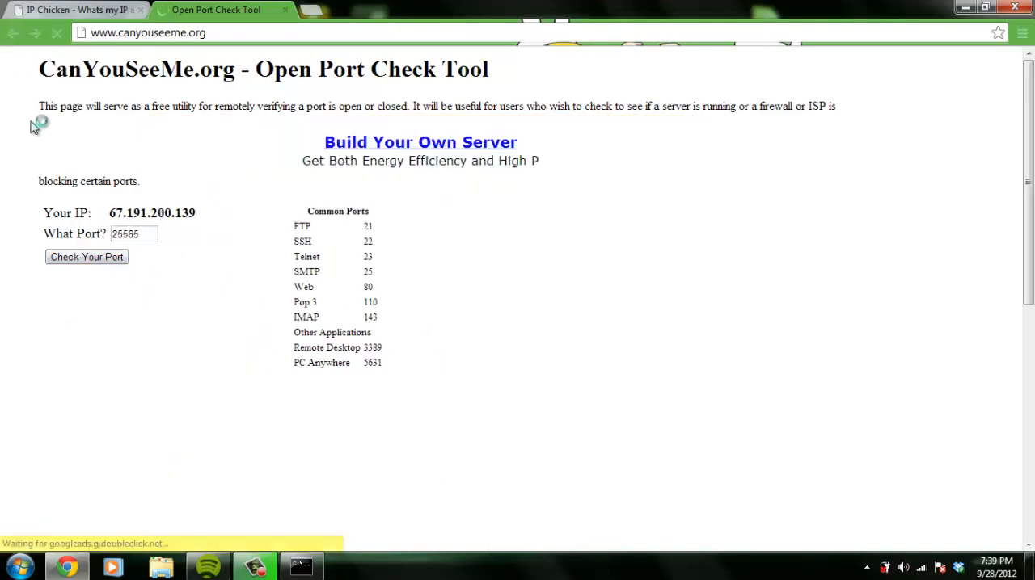
left_click(12, 33)
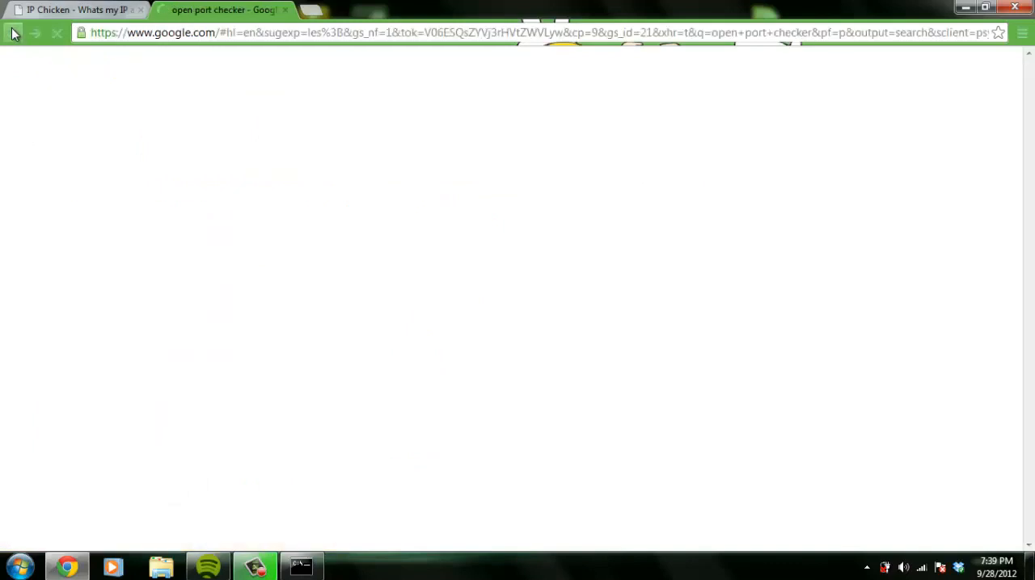
left_click(314, 199)
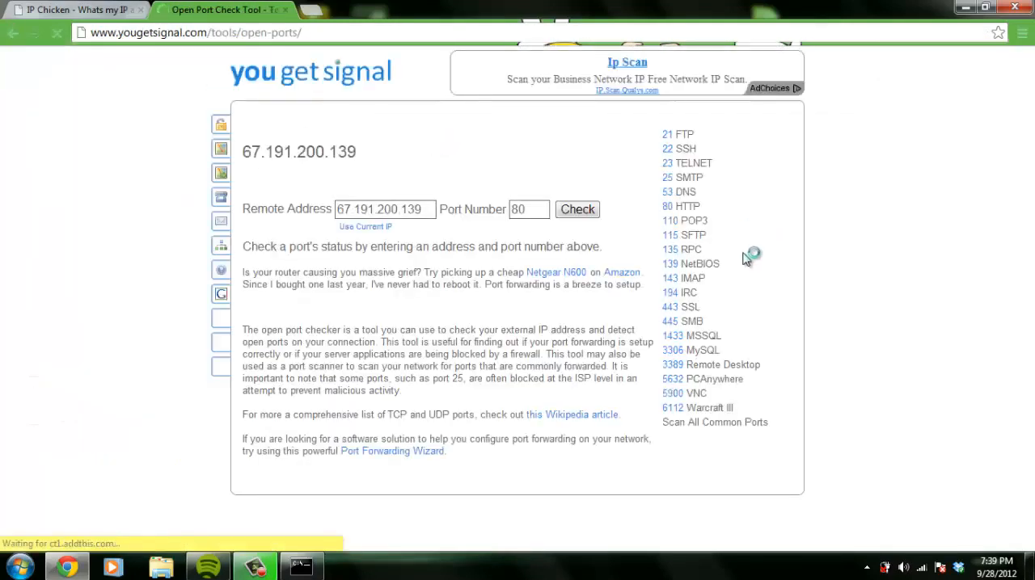
key("Tab")
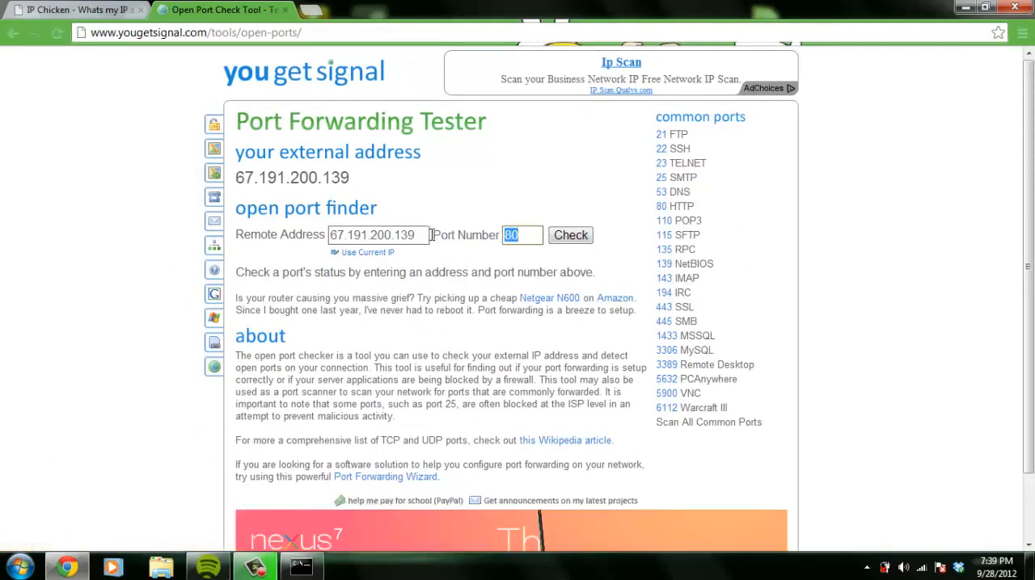
type("25565")
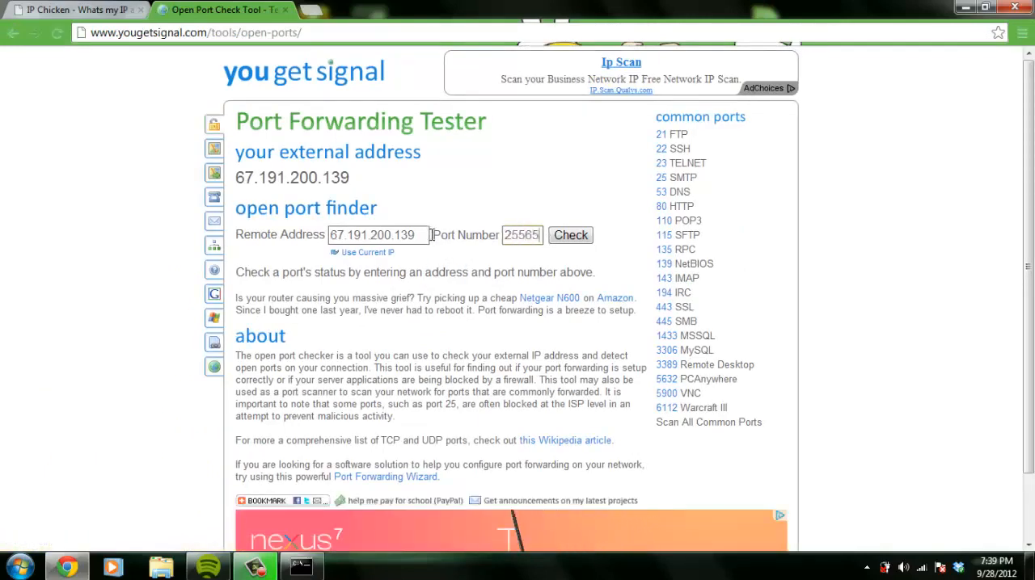
left_click(574, 238)
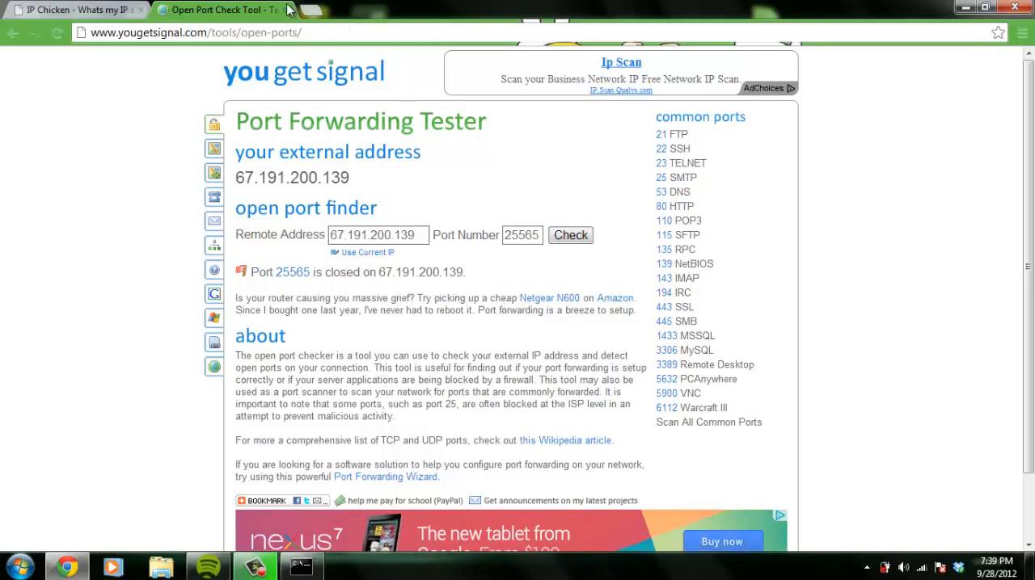
Bring up the Command Prompt window to review the ipconfig output, and return to the browser
left_click(19, 567)
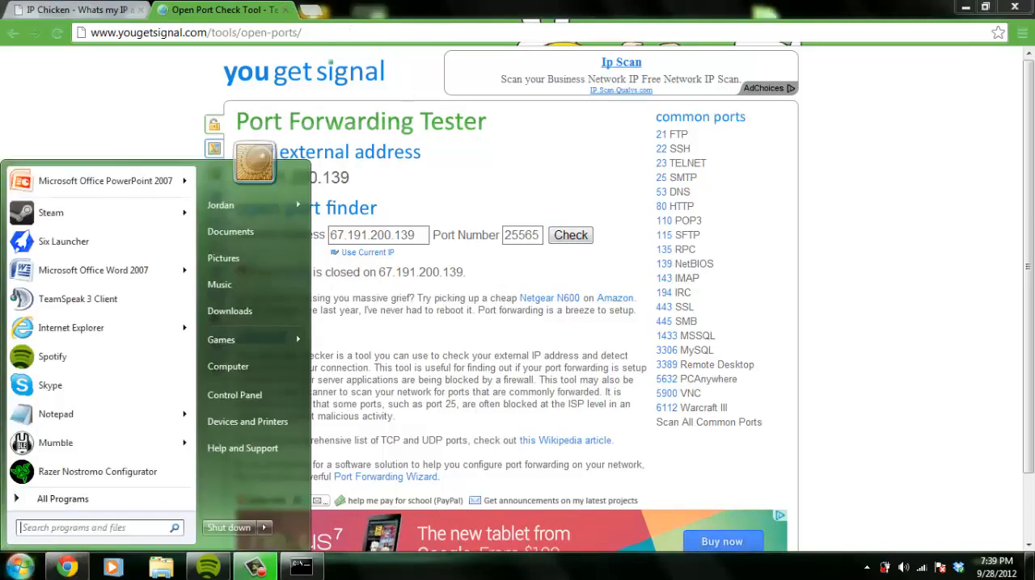
left_click(19, 566)
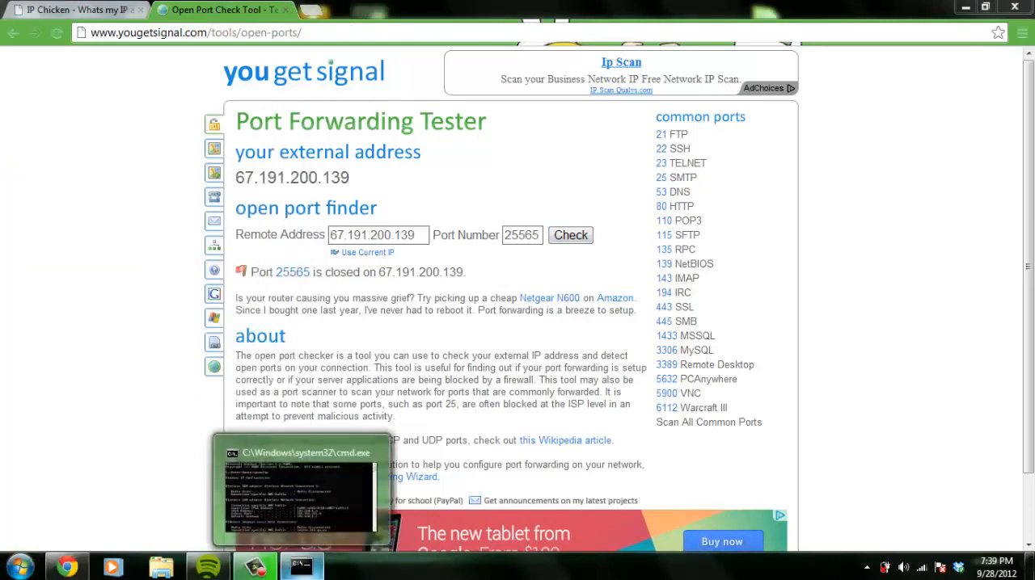
left_click(301, 566)
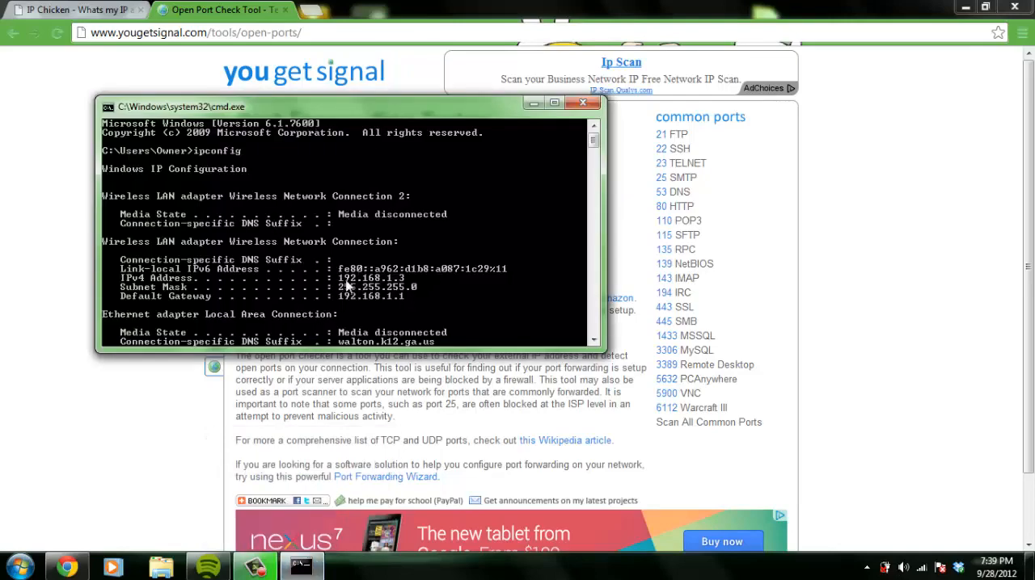
left_click(4, 259)
Open the router's admin page at 192.168.1.1 and view its Port Forwarding / Port Triggering settings
left_click(103, 16)
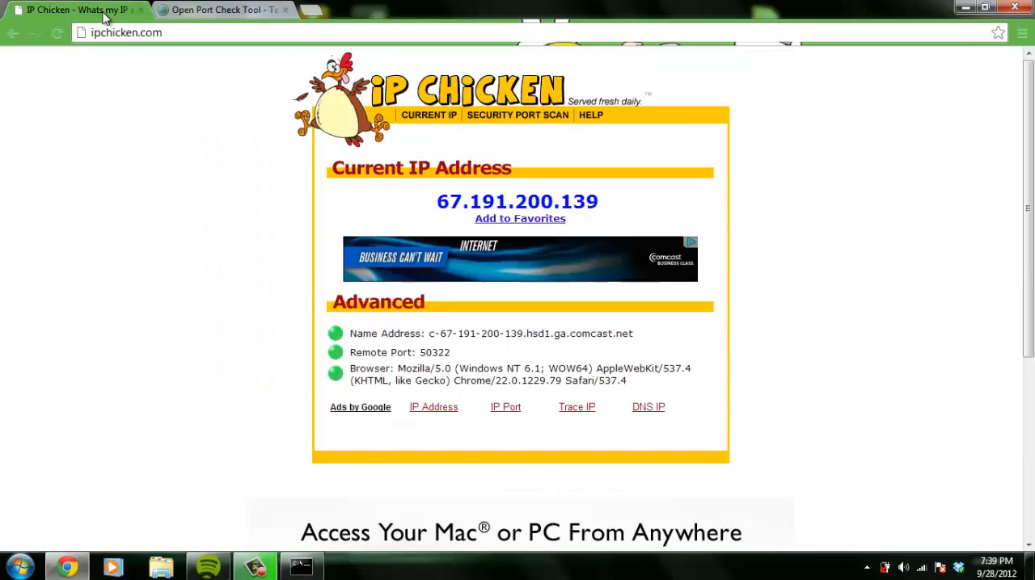
left_click(167, 33)
type("19")
key("Return")
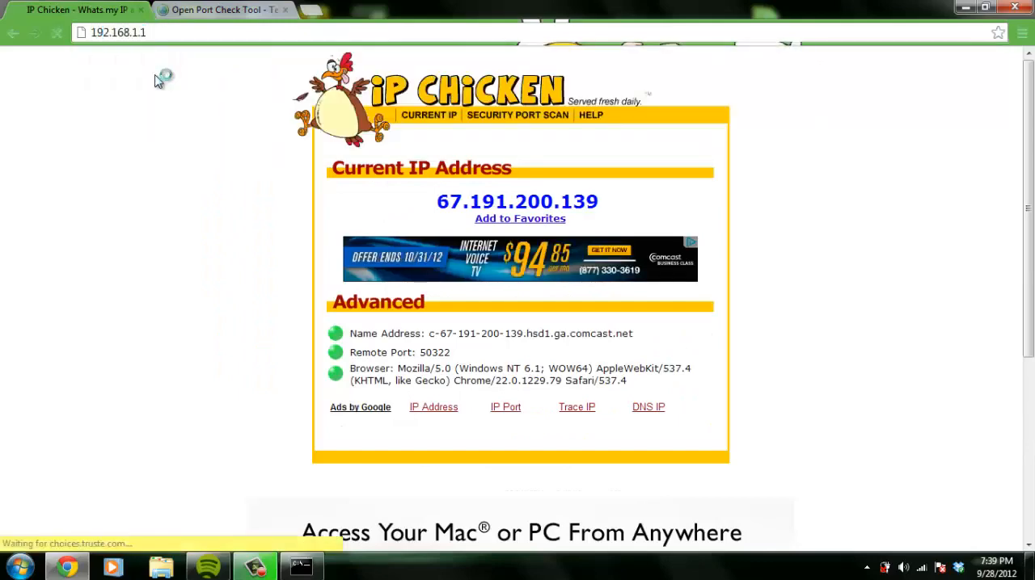
scroll(56, 323, "down", 4)
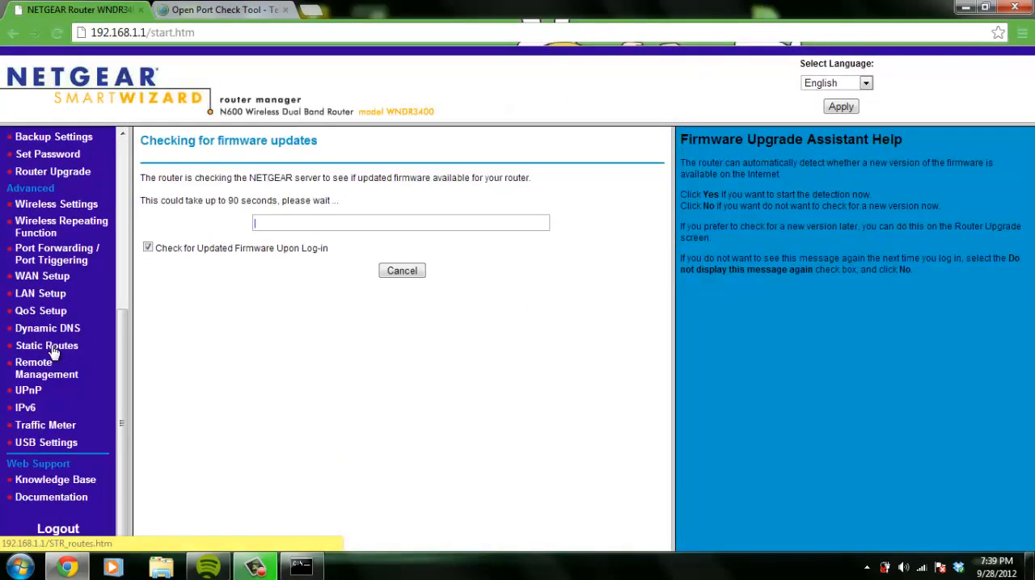
left_click(63, 253)
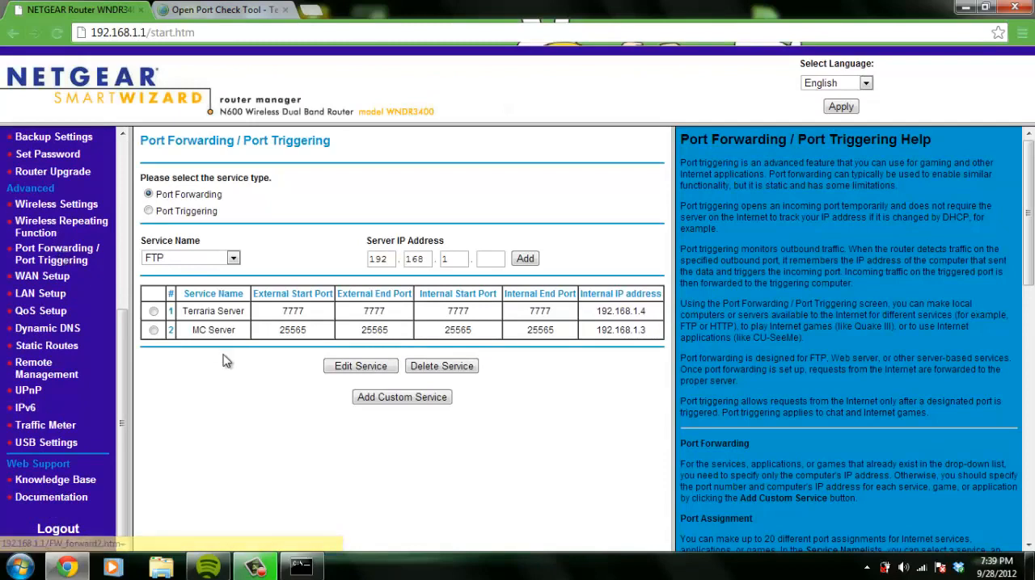
Close both browser tabs and the Command Prompt window holding the ipconfig output
left_click(138, 10)
left_click(138, 11)
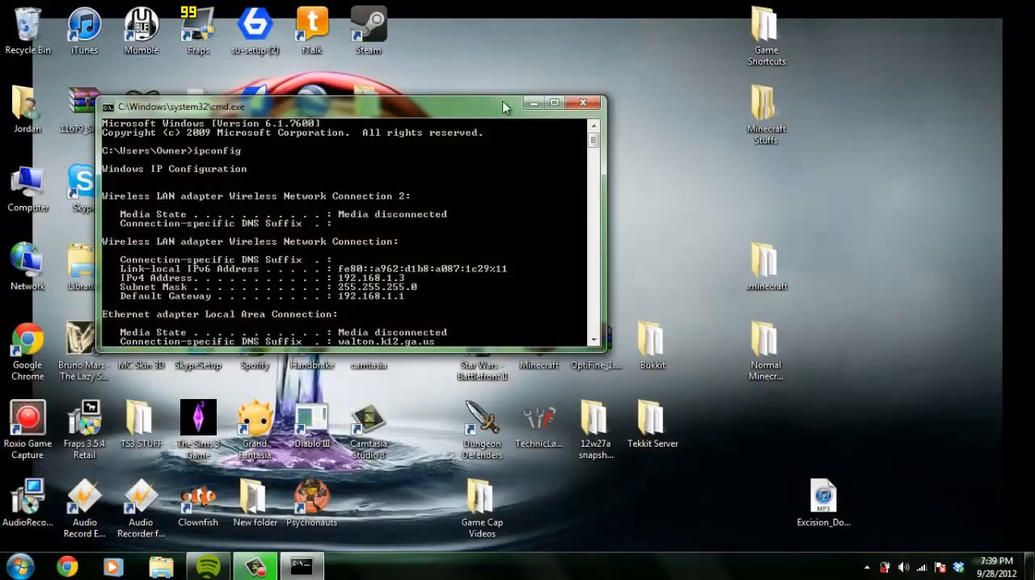
left_click(537, 102)
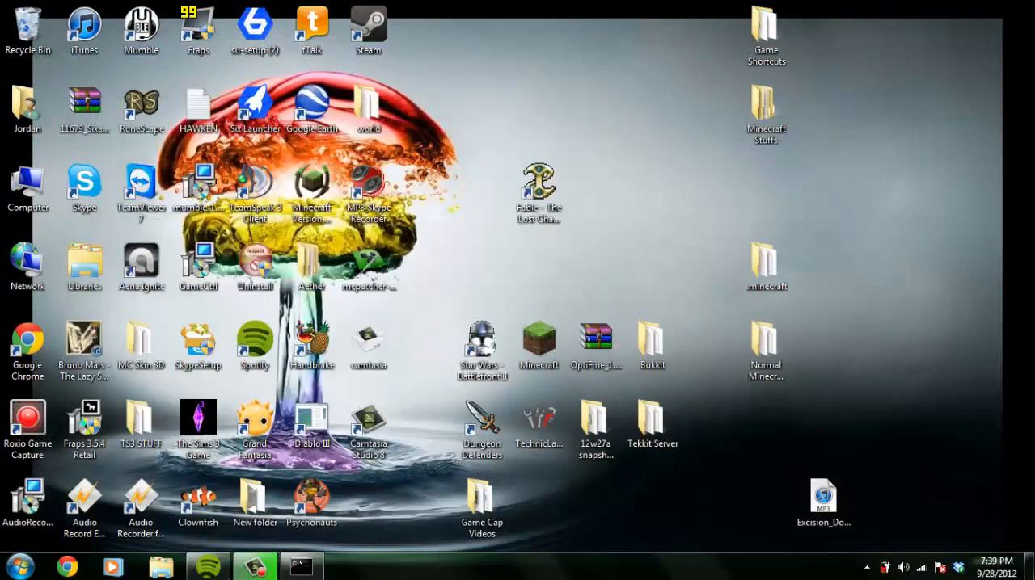
left_click(302, 569)
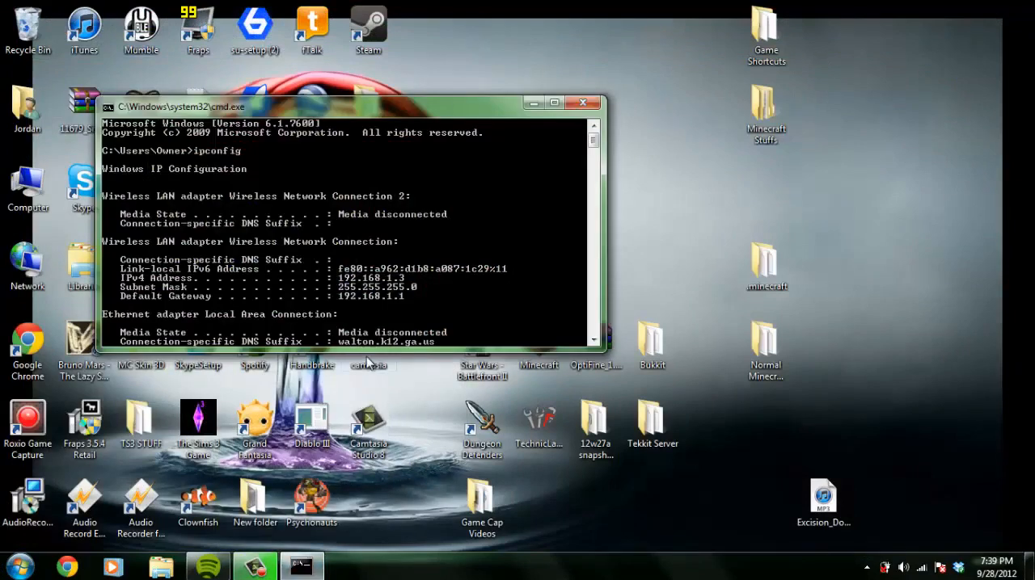
left_click(582, 103)
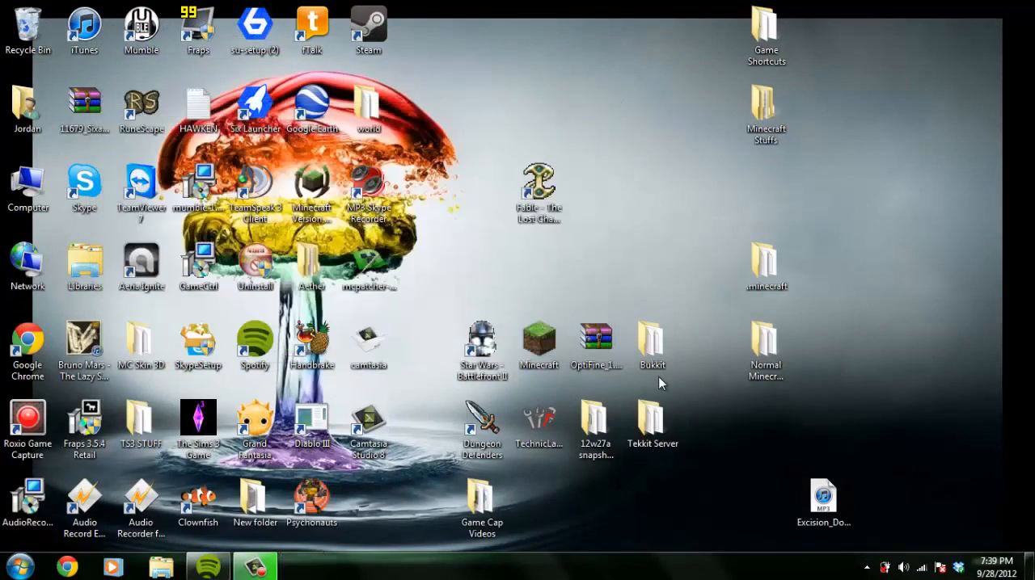
Open the Tekkit Server folder on the desktop and run the launch batch file to start the server
double_click(662, 437)
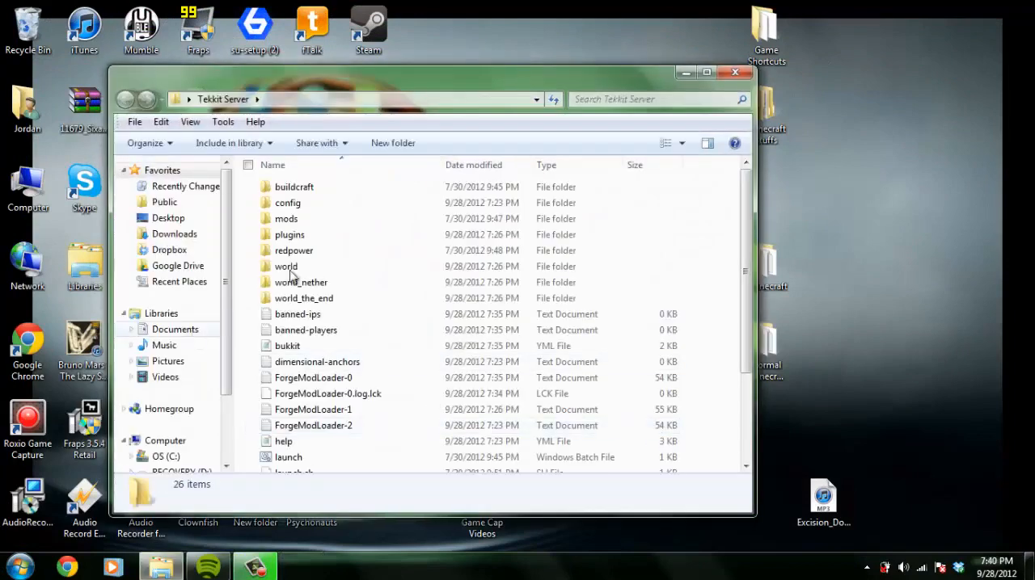
double_click(288, 457)
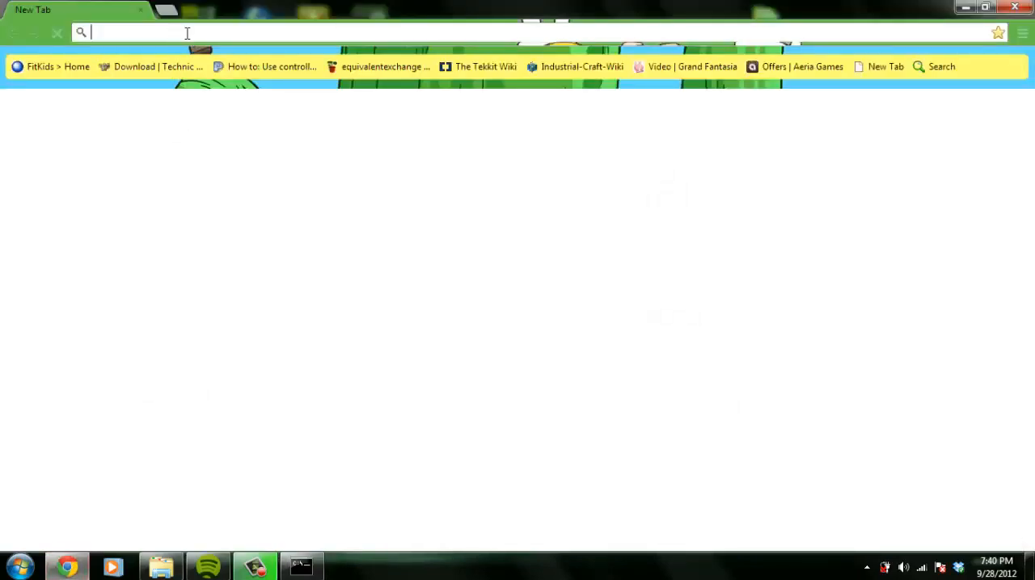
Open yougetsignal.com/tools/open-ports/ in the browser and recheck port 25565 with the server running
type("you")
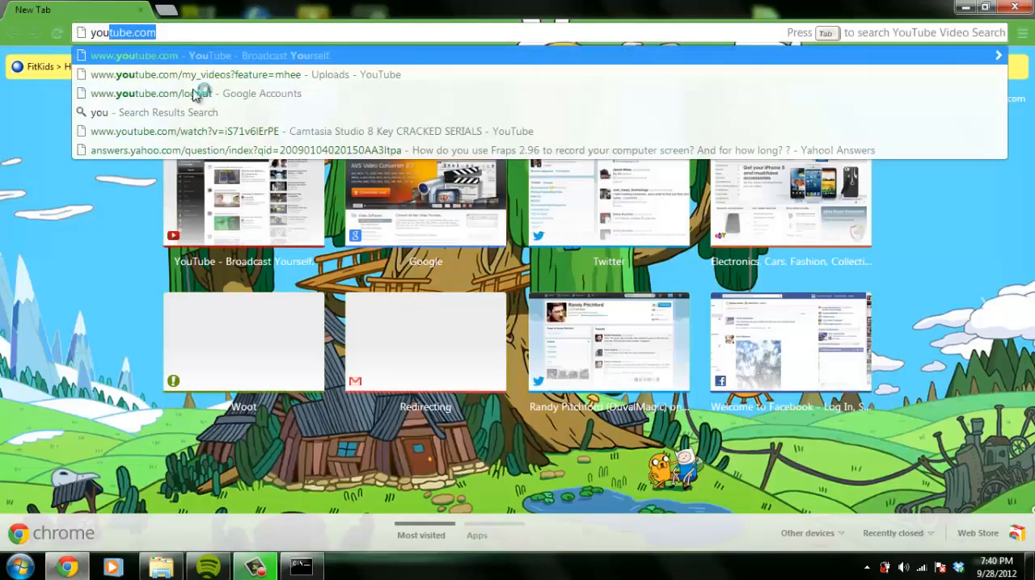
type("getsignal")
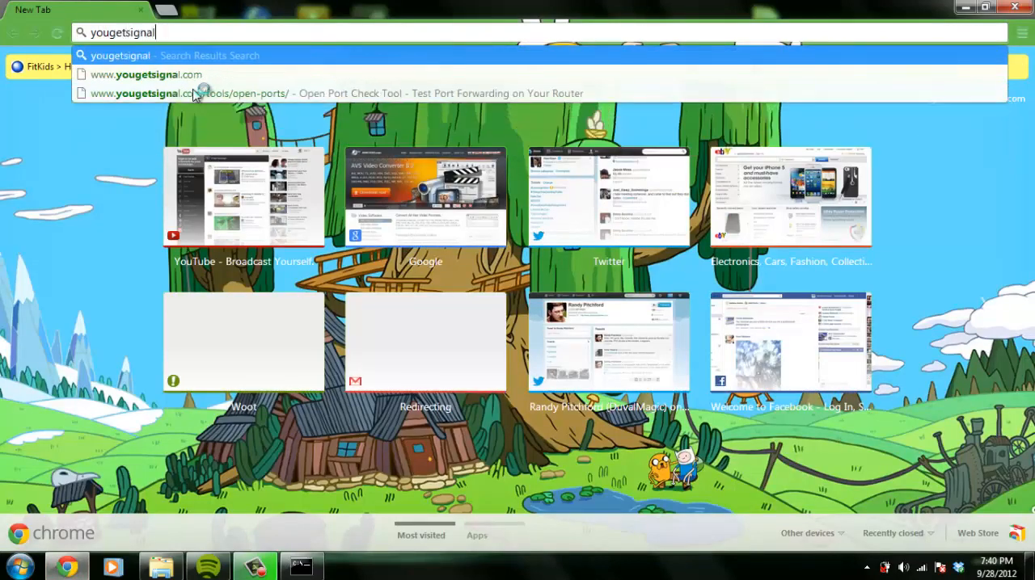
type(".co")
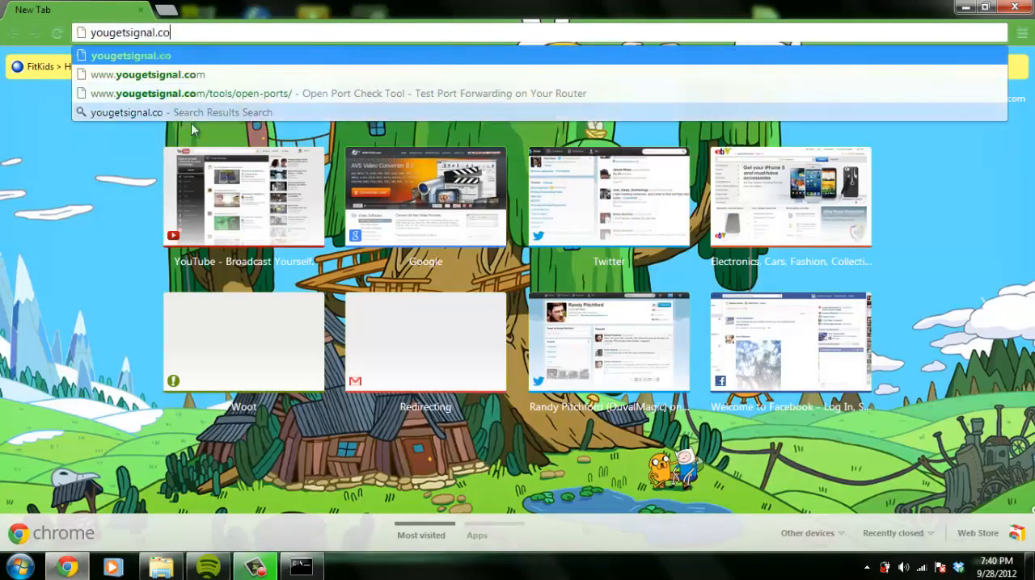
left_click(200, 94)
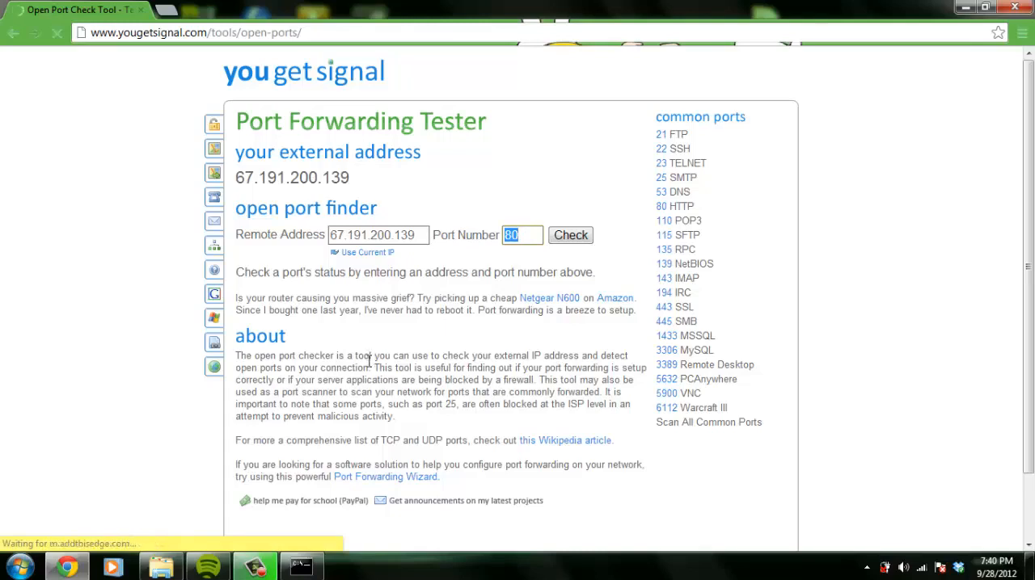
type("25565")
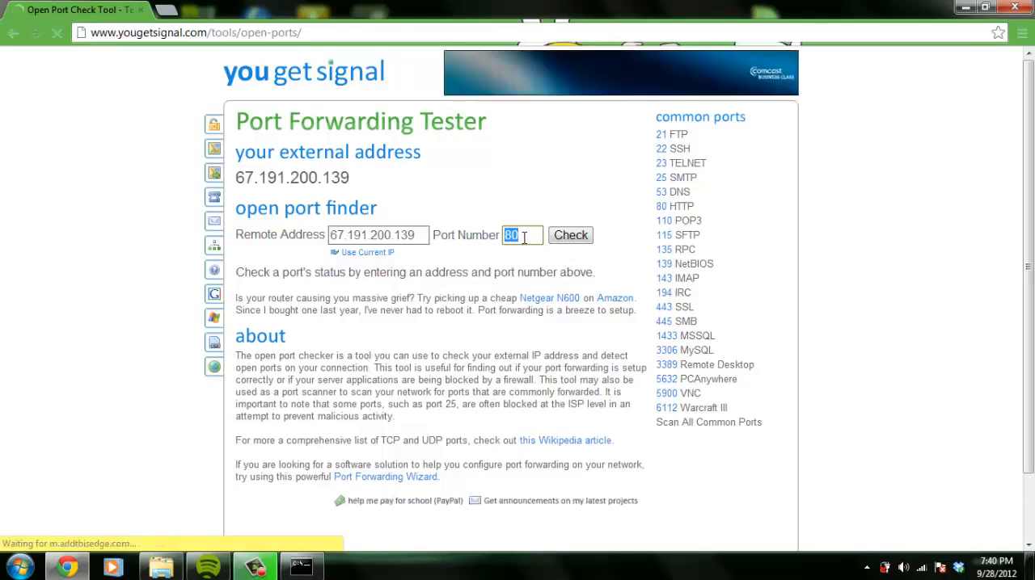
left_click(571, 236)
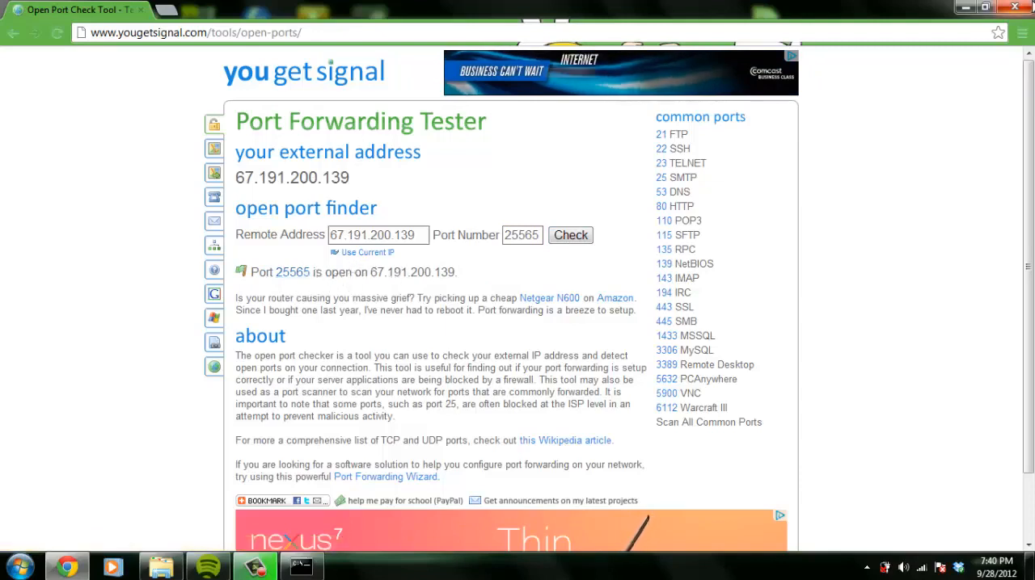
Close the browser and the Tekkit Server folder window, and minimize the server console
left_click(1014, 8)
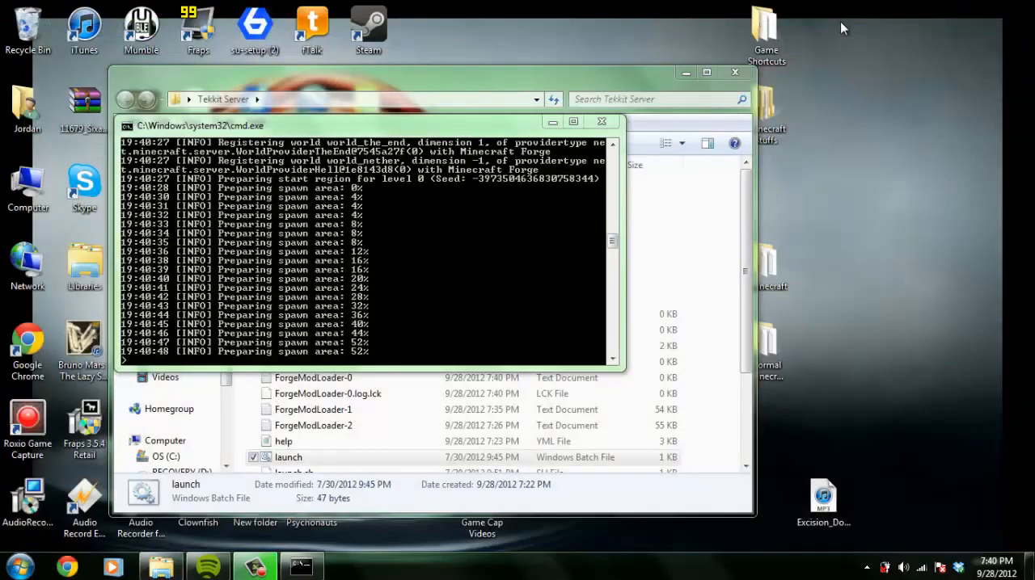
left_click(737, 72)
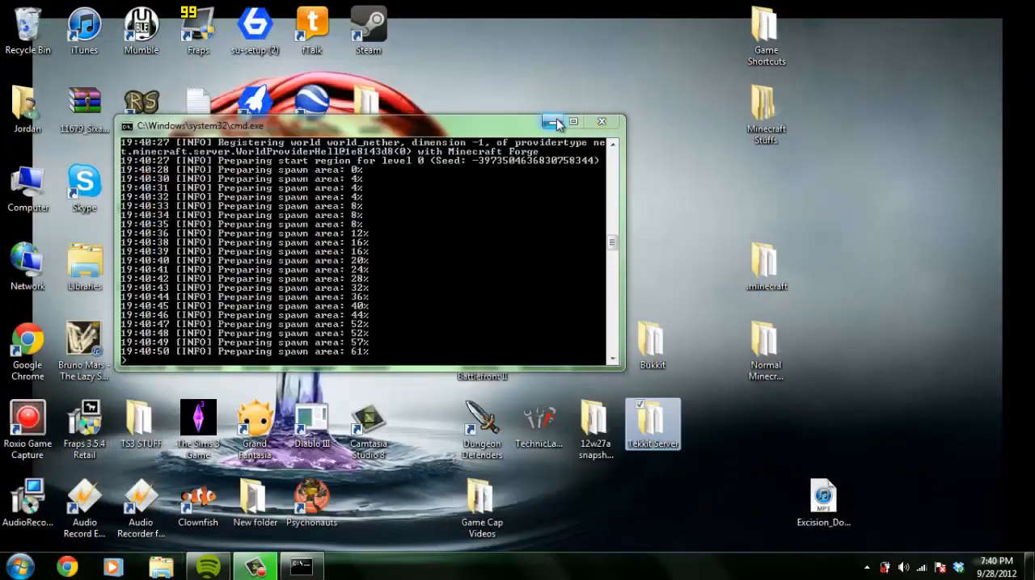
left_click(556, 120)
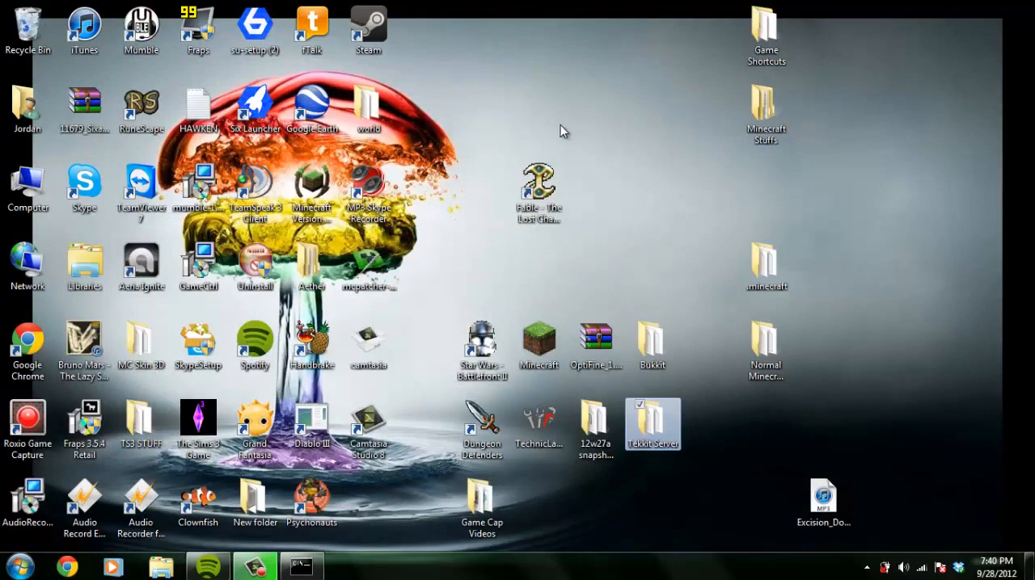